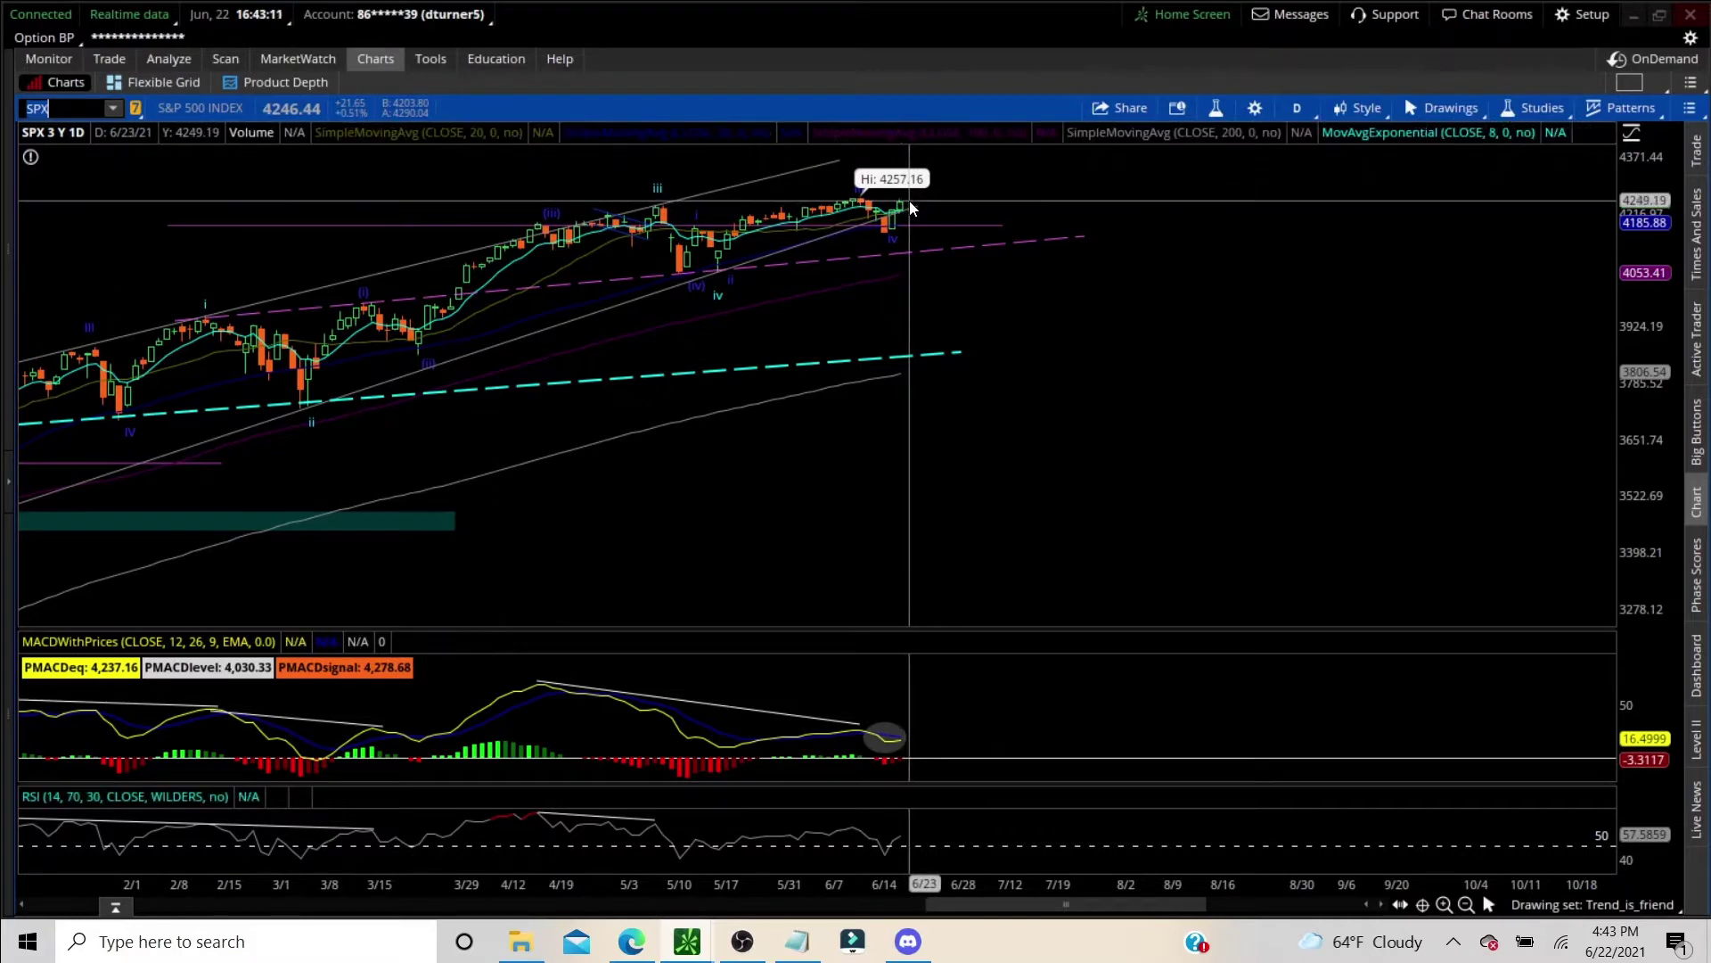
Step: Review the annotated SPX 3-year daily chart with its trendlines, wave labels, MACD and RSI
{"action": "mouse_move", "coordinate": [907, 206]}
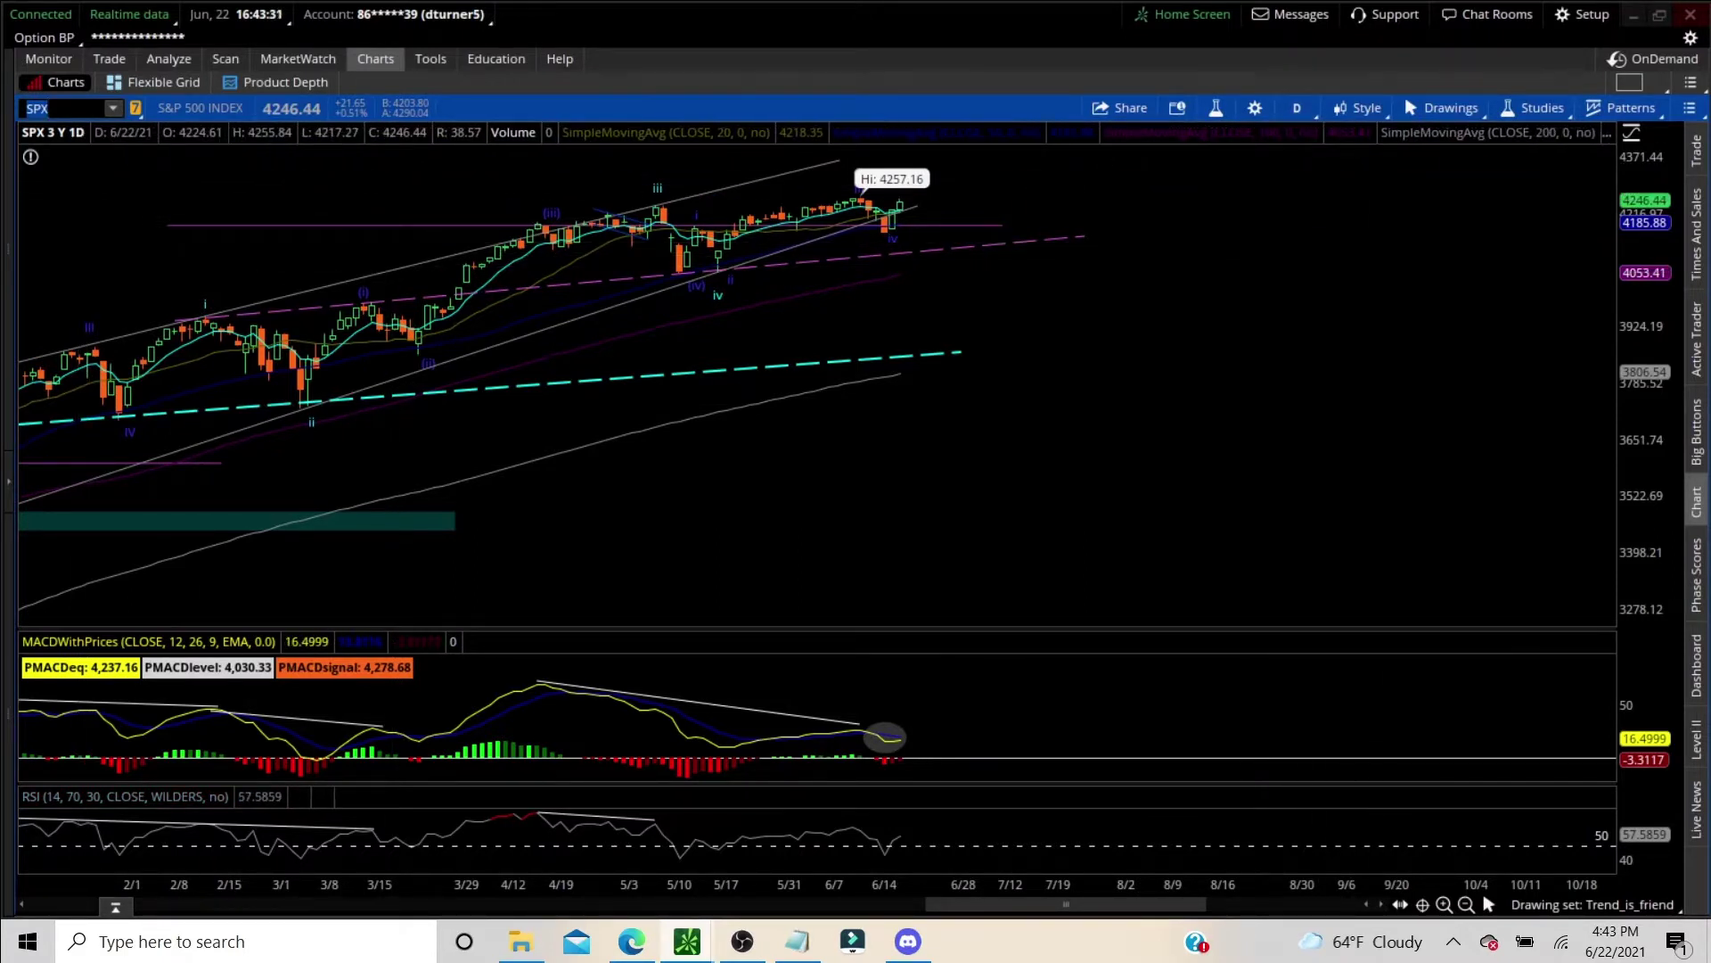
Step: Load /NQ Nasdaq 100 futures and zoom into its late February–June daily candles
{"action": "type", "text": "/"}
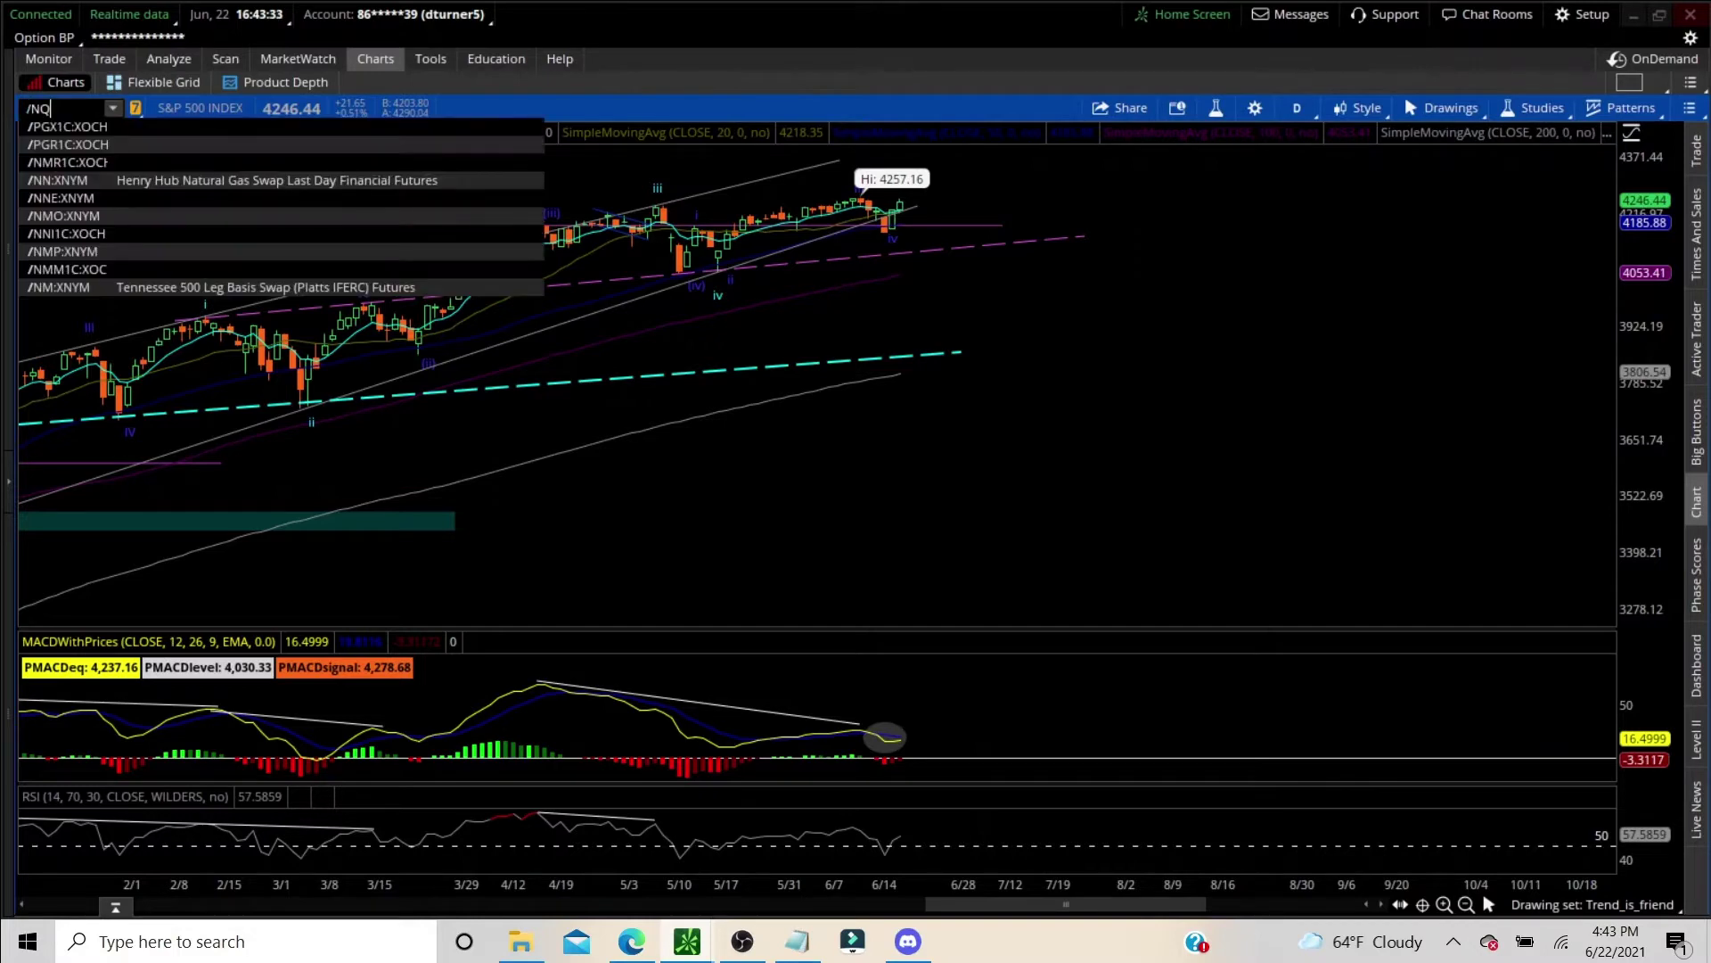
{"action": "type", "text": "NQ"}
{"action": "key", "text": "Return"}
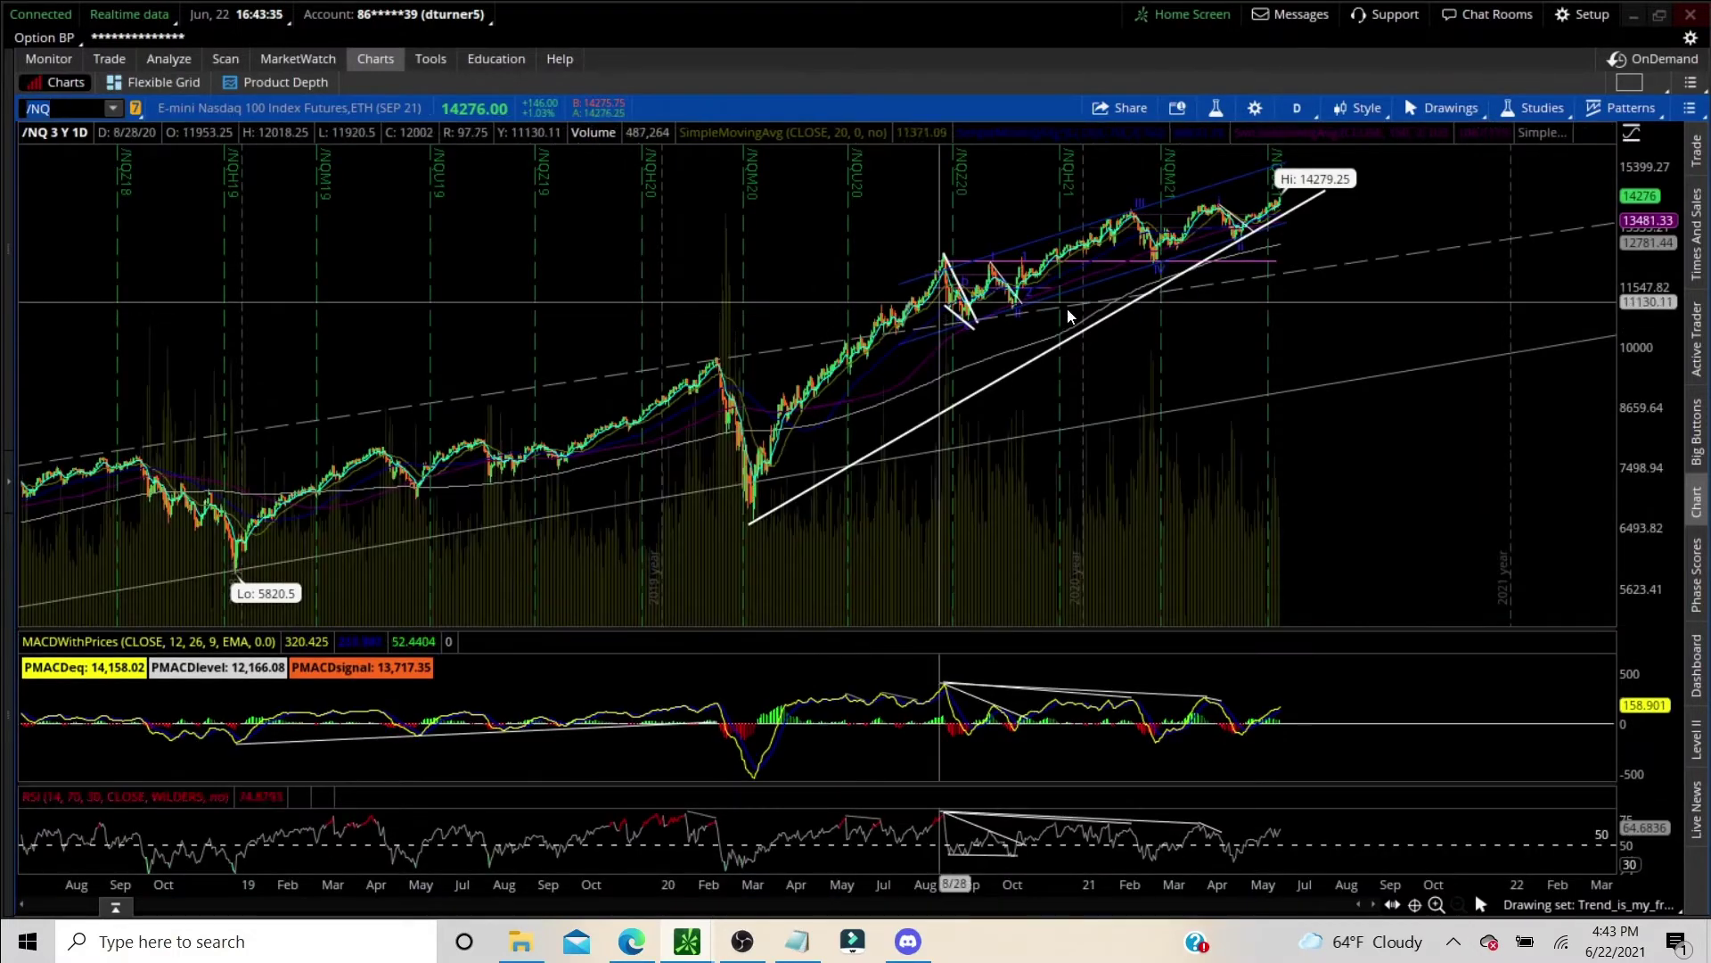
{"action": "left_click_drag", "start_coordinate": [1337, 339], "coordinate": [1353, 336]}
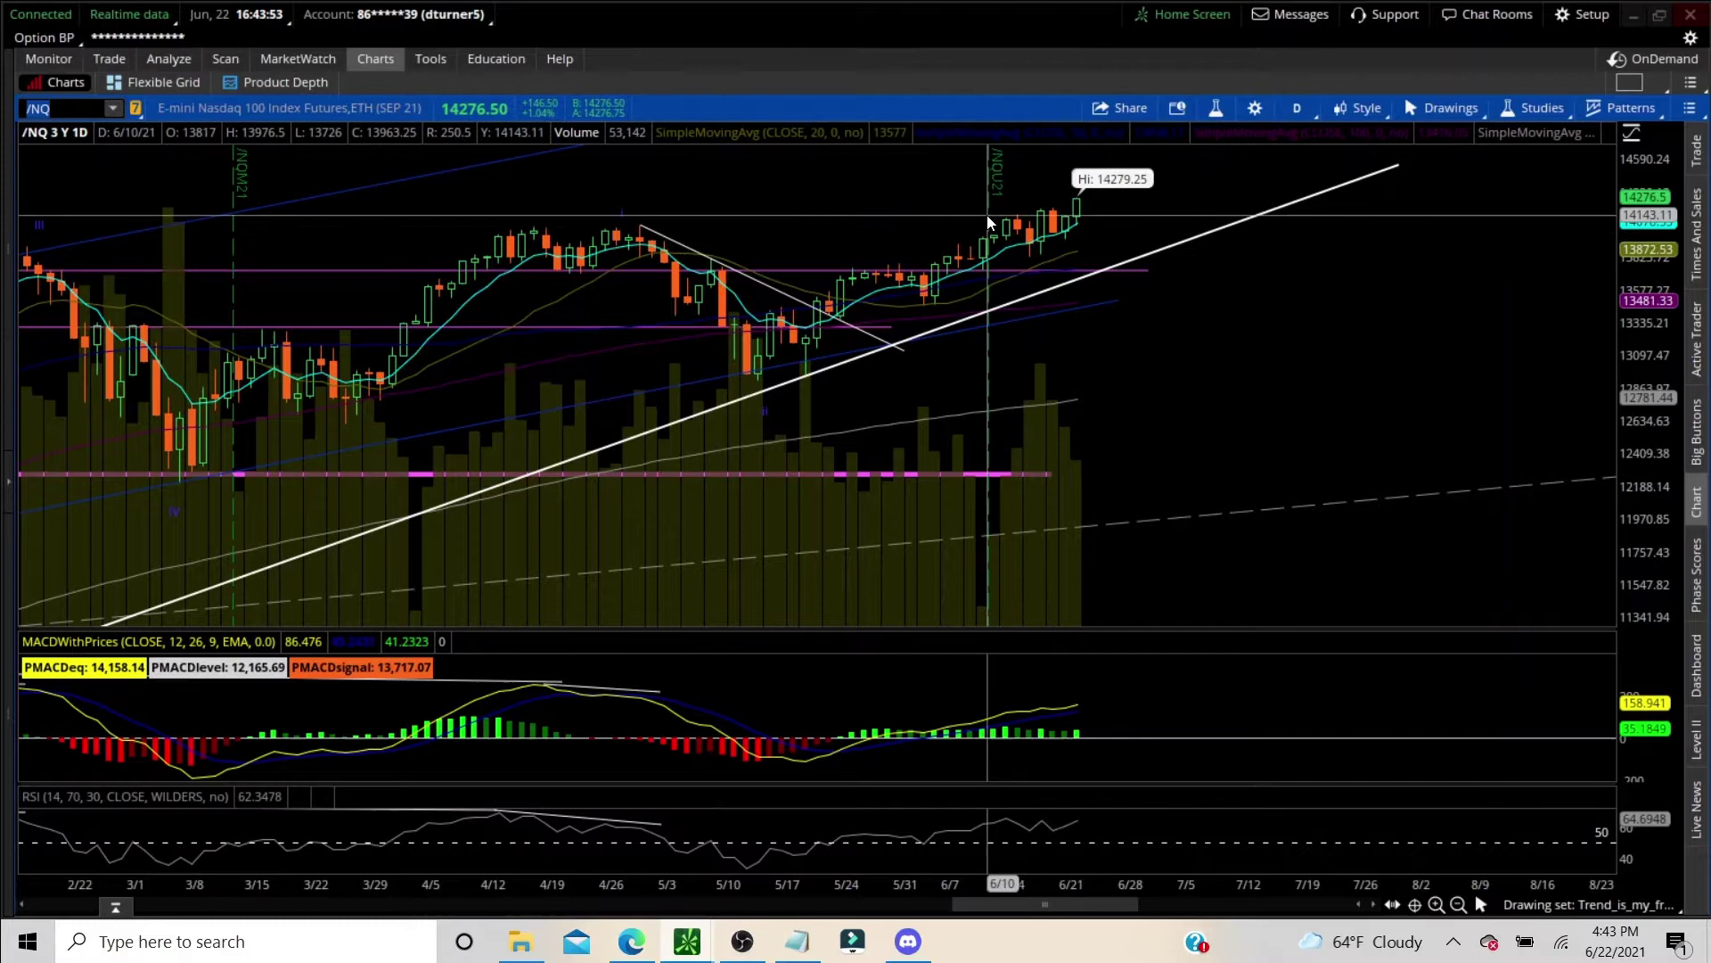
{"action": "scroll", "coordinate": [649, 169], "scroll_direction": "up", "scroll_amount": 5}
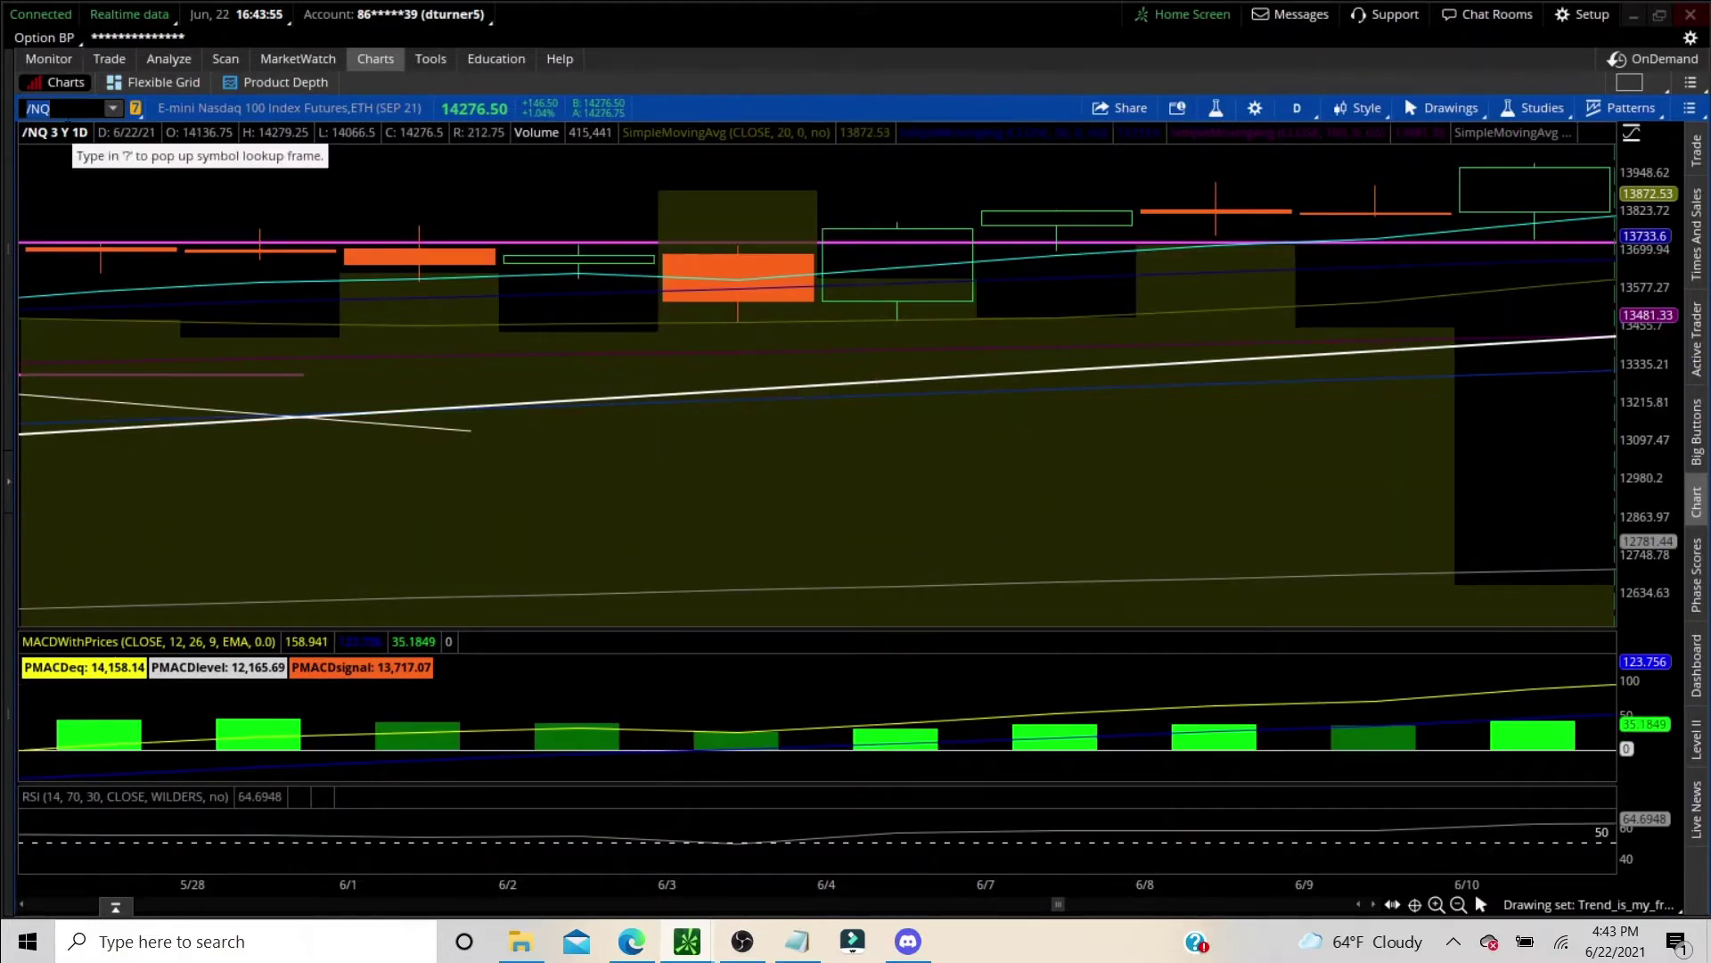
Step: Switch to /RTY Russell 2000 futures and zoom into the Dec 2020–Jun 2021 candles
{"action": "key", "text": "BackSpace"}
{"action": "key", "text": "BackSpace"}
{"action": "type", "text": "RTY"}
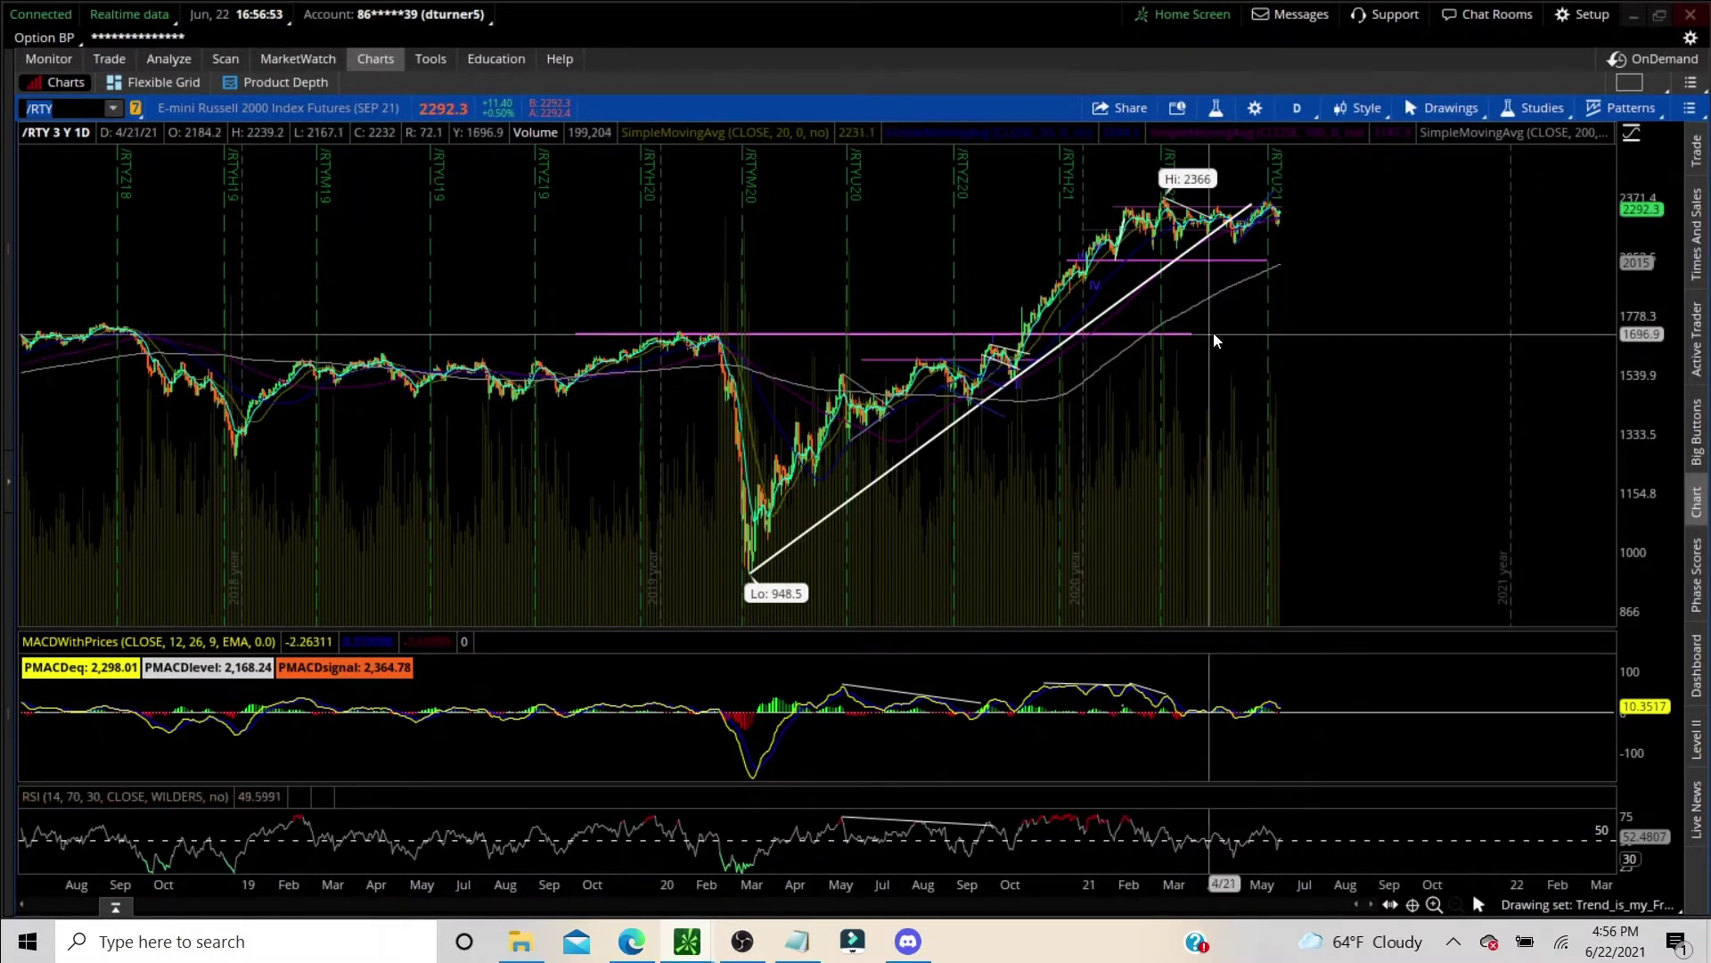
{"action": "left_click_drag", "start_coordinate": [1073, 367], "coordinate": [1344, 367]}
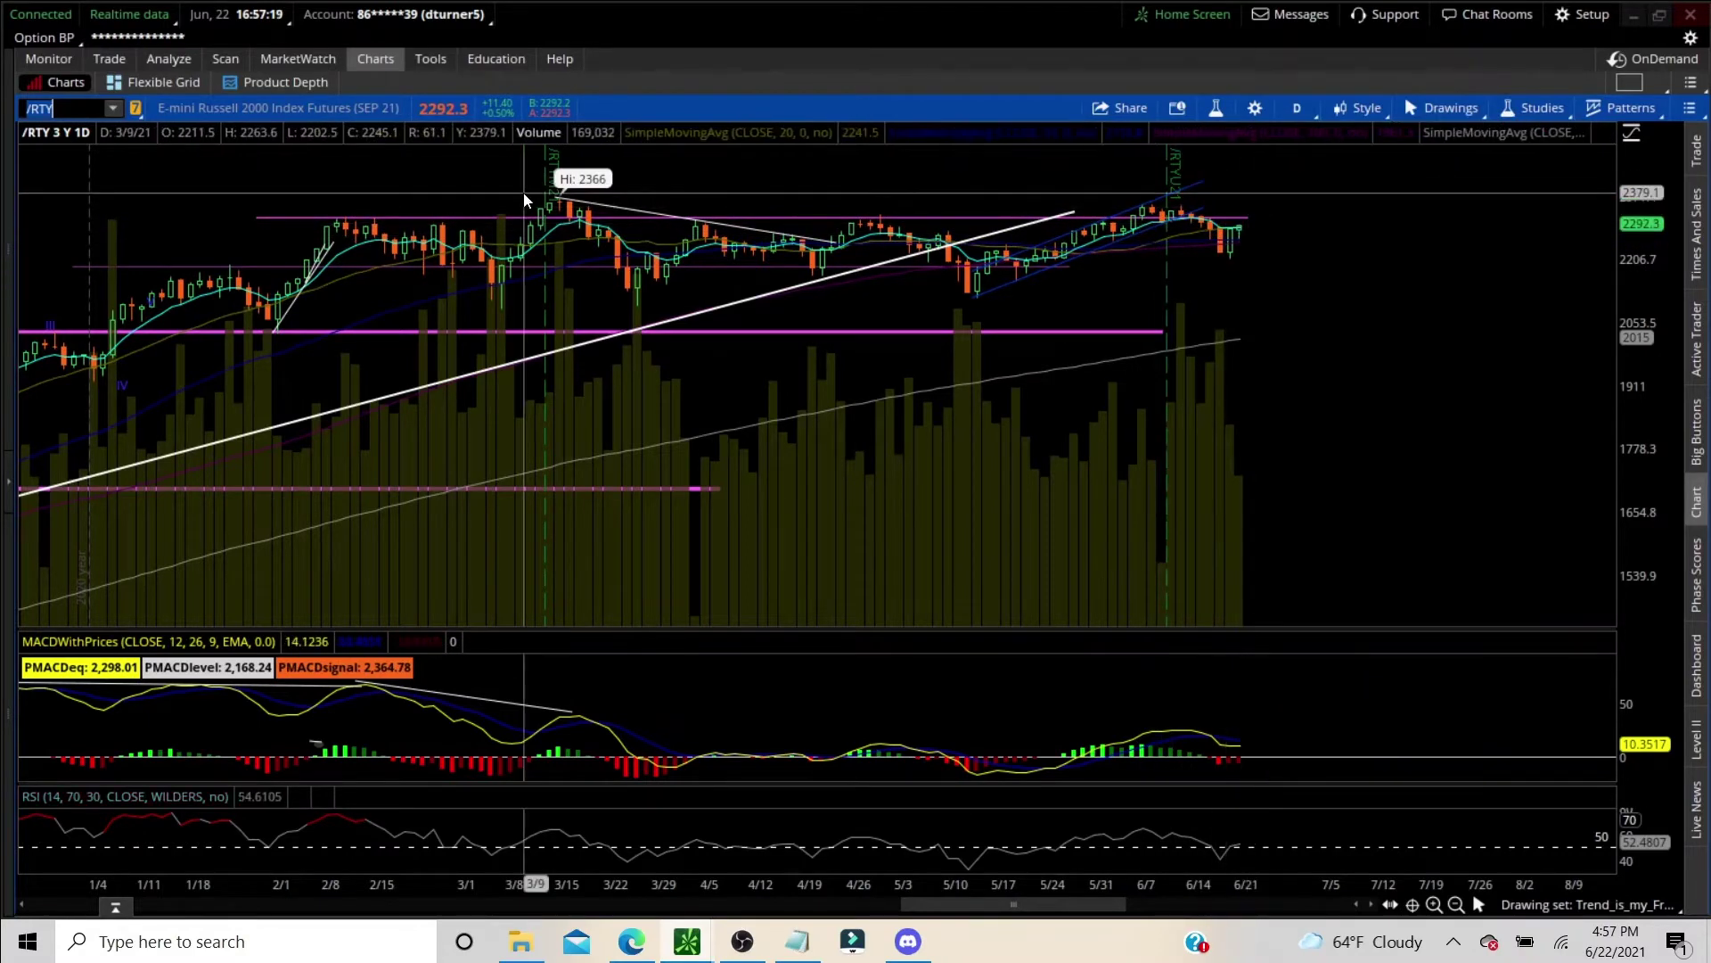
{"action": "mouse_move", "coordinate": [114, 62]}
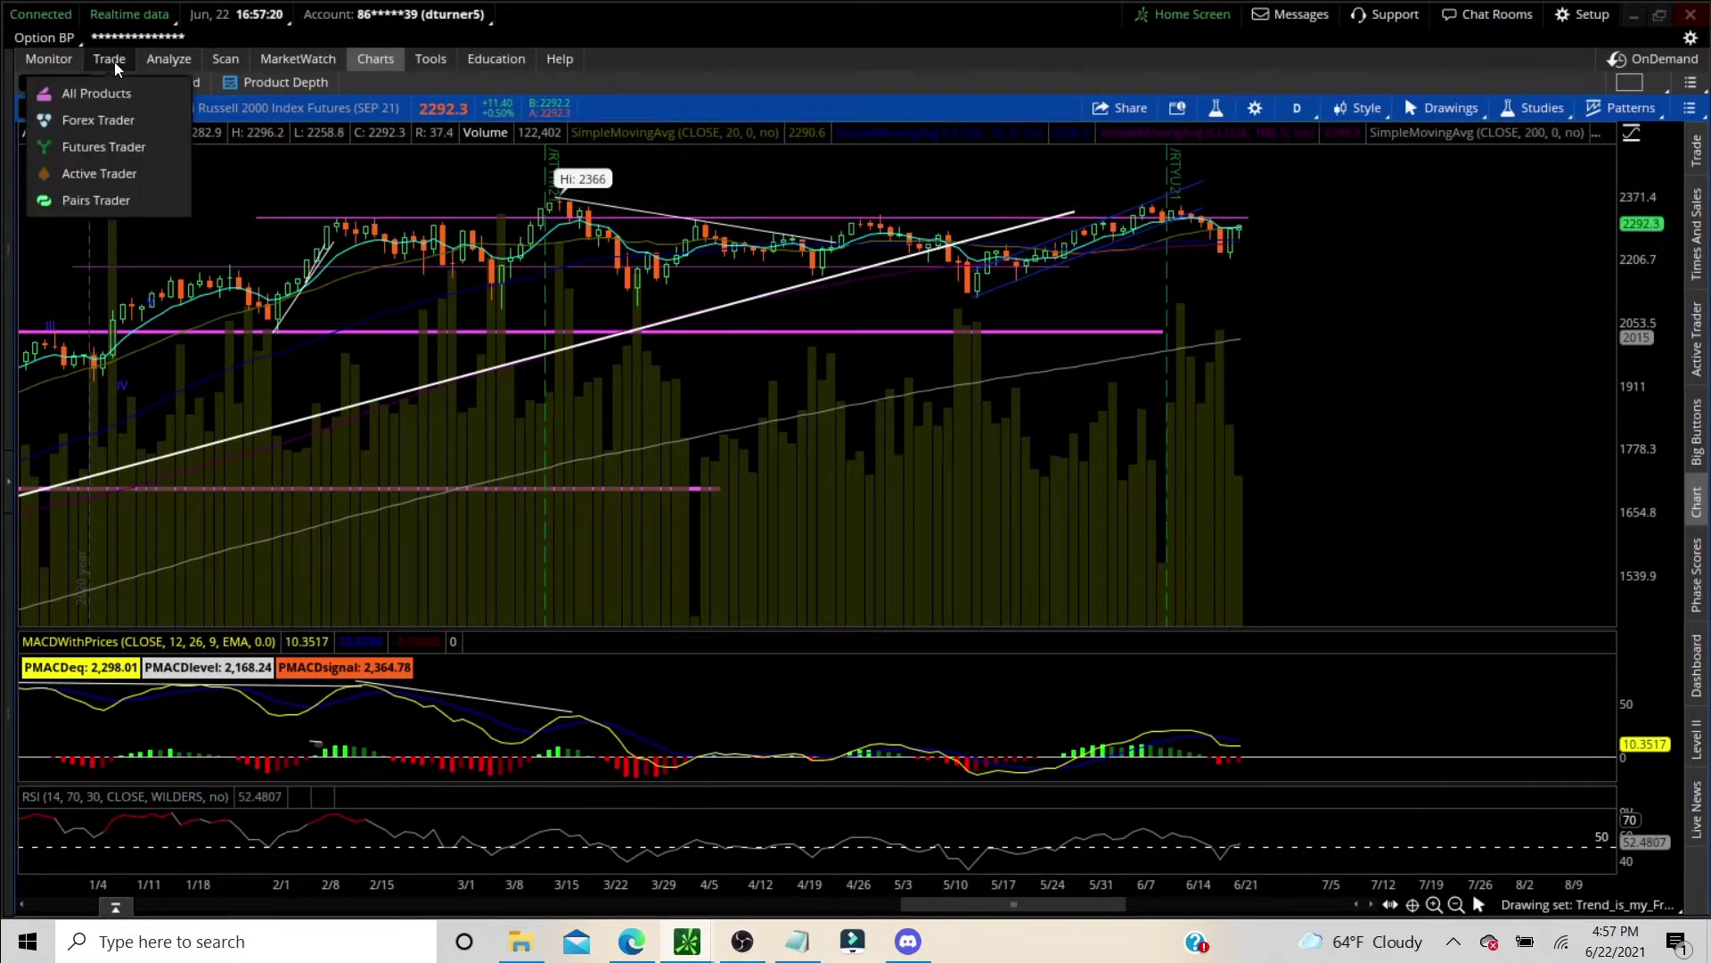
Step: Load /VX VIX futures and zoom into the candles from July 2020 onward
{"action": "type", "text": "/VX"}
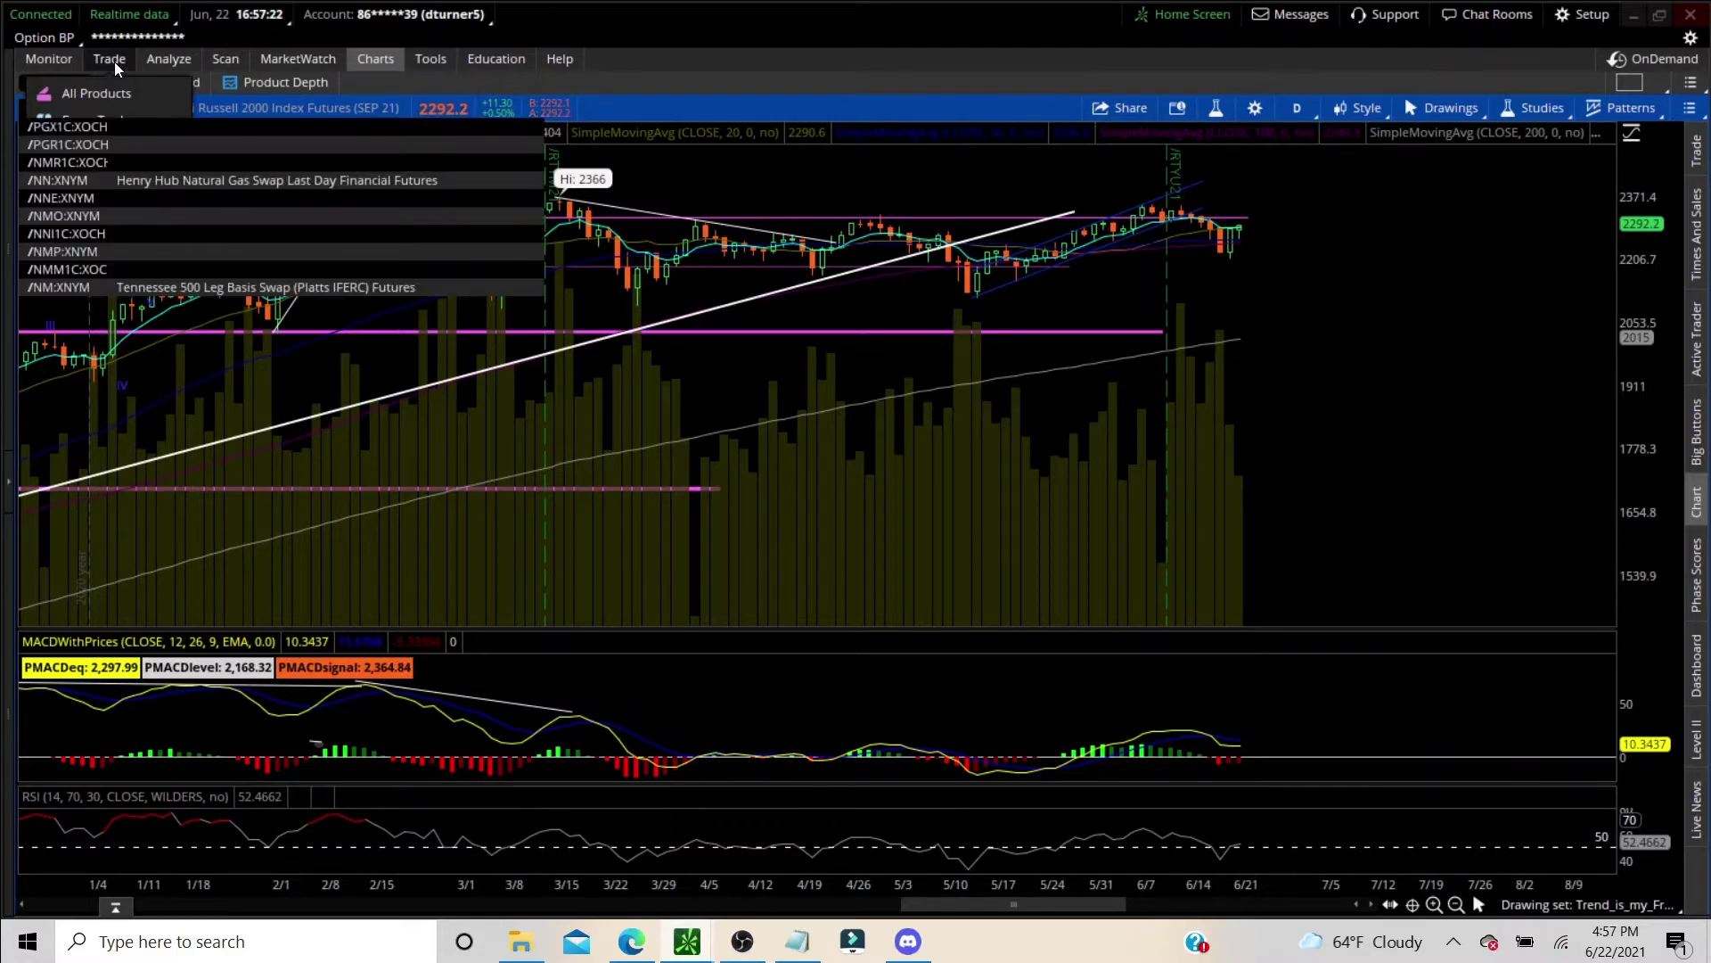
{"action": "key", "text": "Return"}
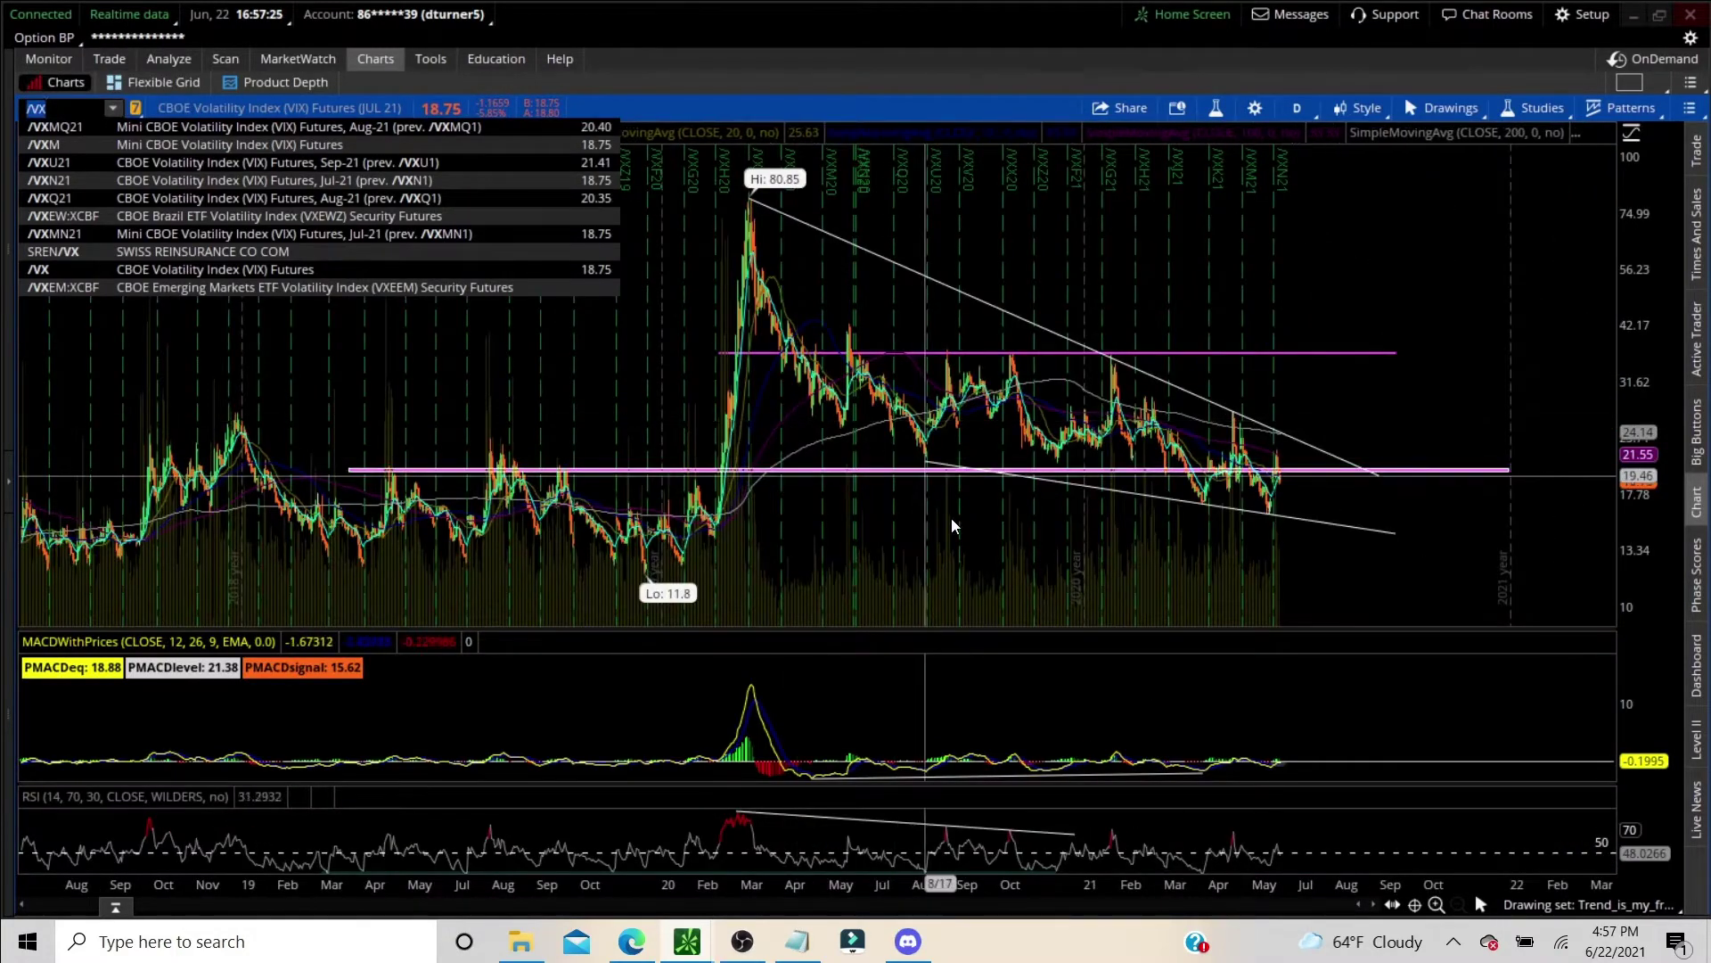
{"action": "left_click_drag", "start_coordinate": [1150, 510], "coordinate": [1494, 538]}
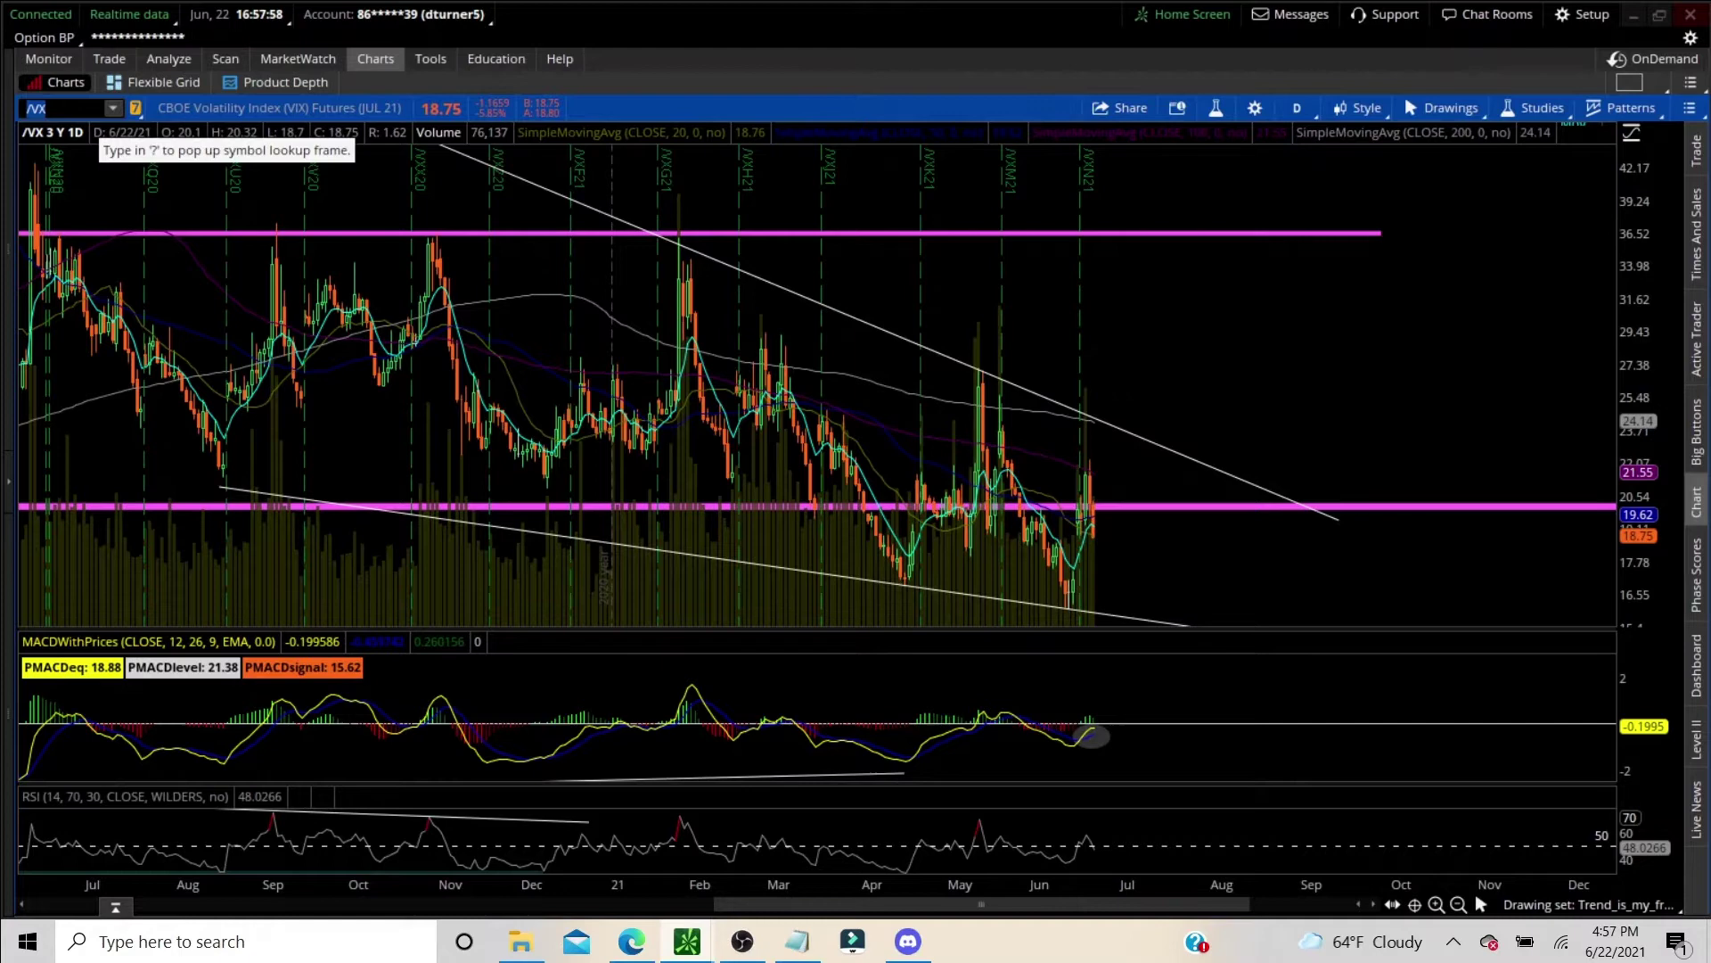
Step: Load /BTC Bitcoin futures and zoom into the January–June 2021 candles
{"action": "type", "text": "BTC"}
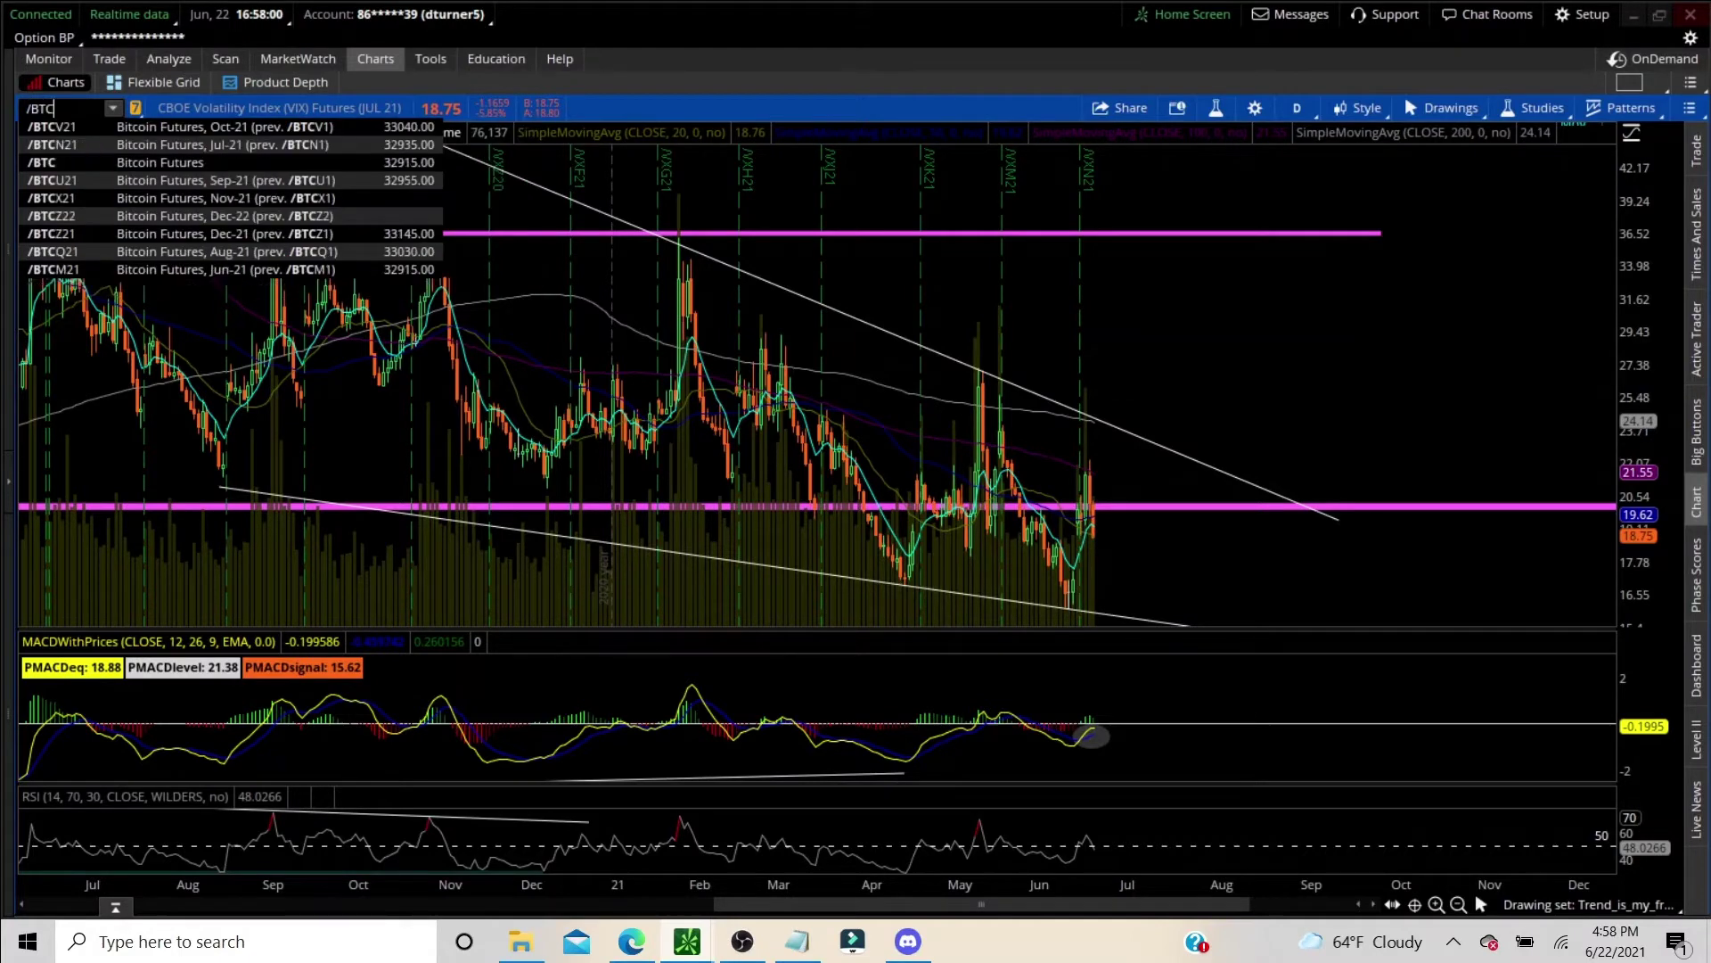
{"action": "key", "text": "Return"}
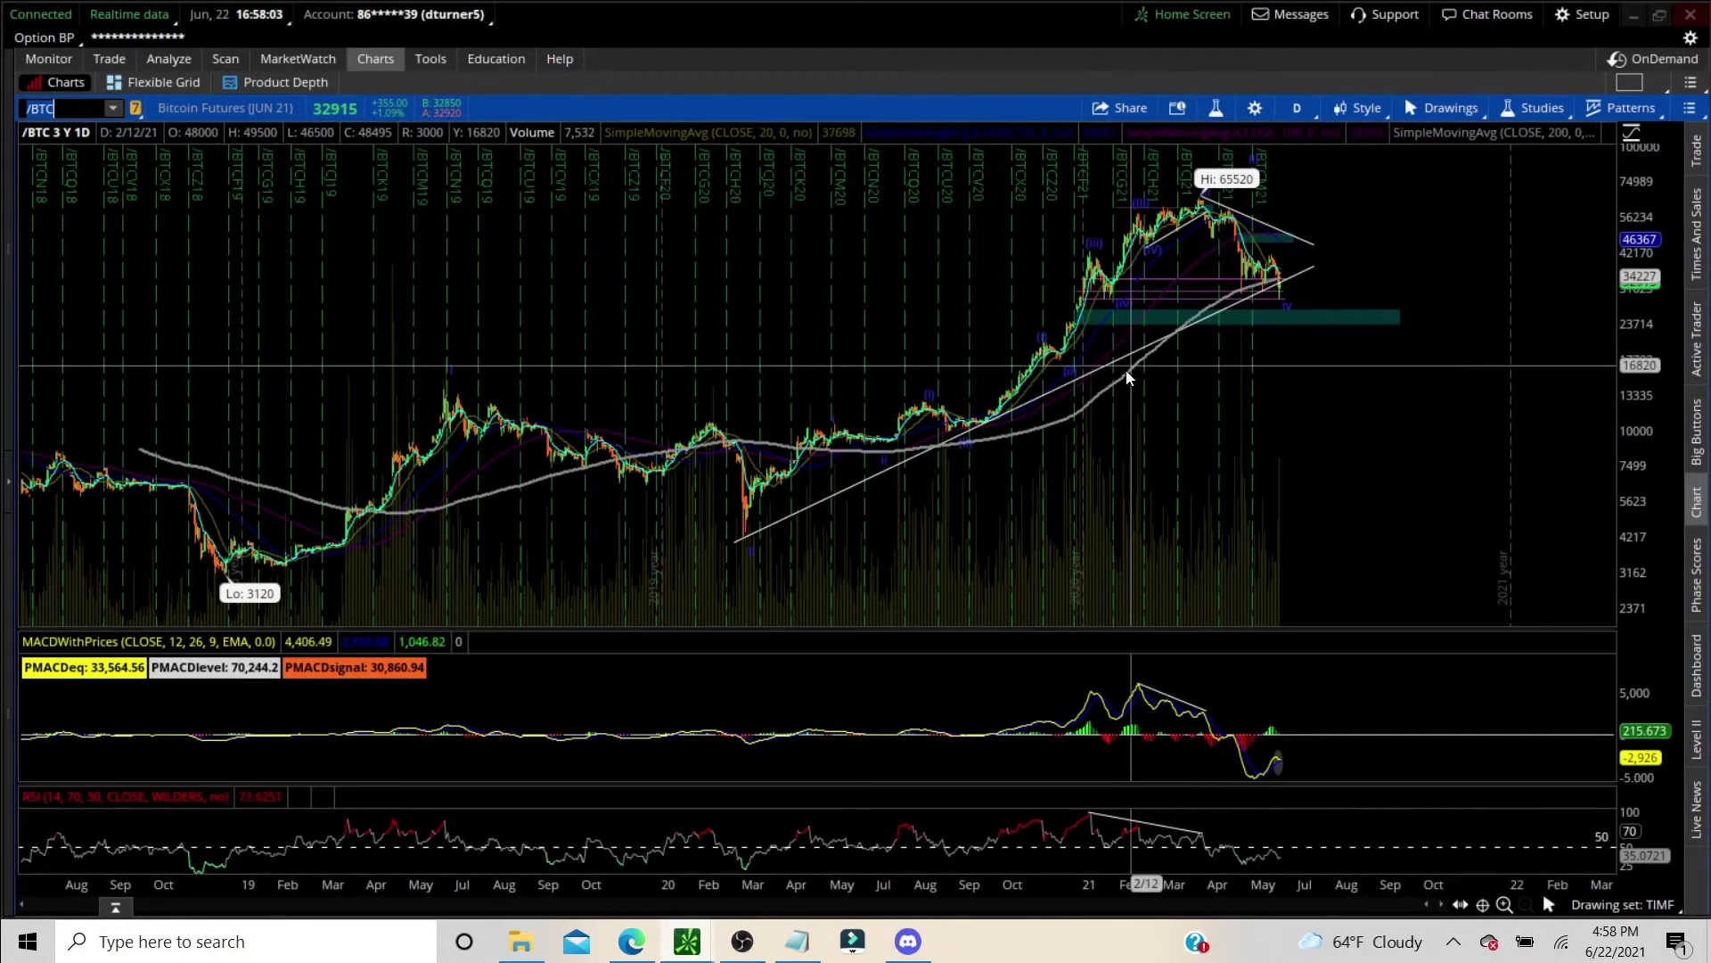
{"action": "left_click_drag", "start_coordinate": [1087, 396], "coordinate": [1367, 386]}
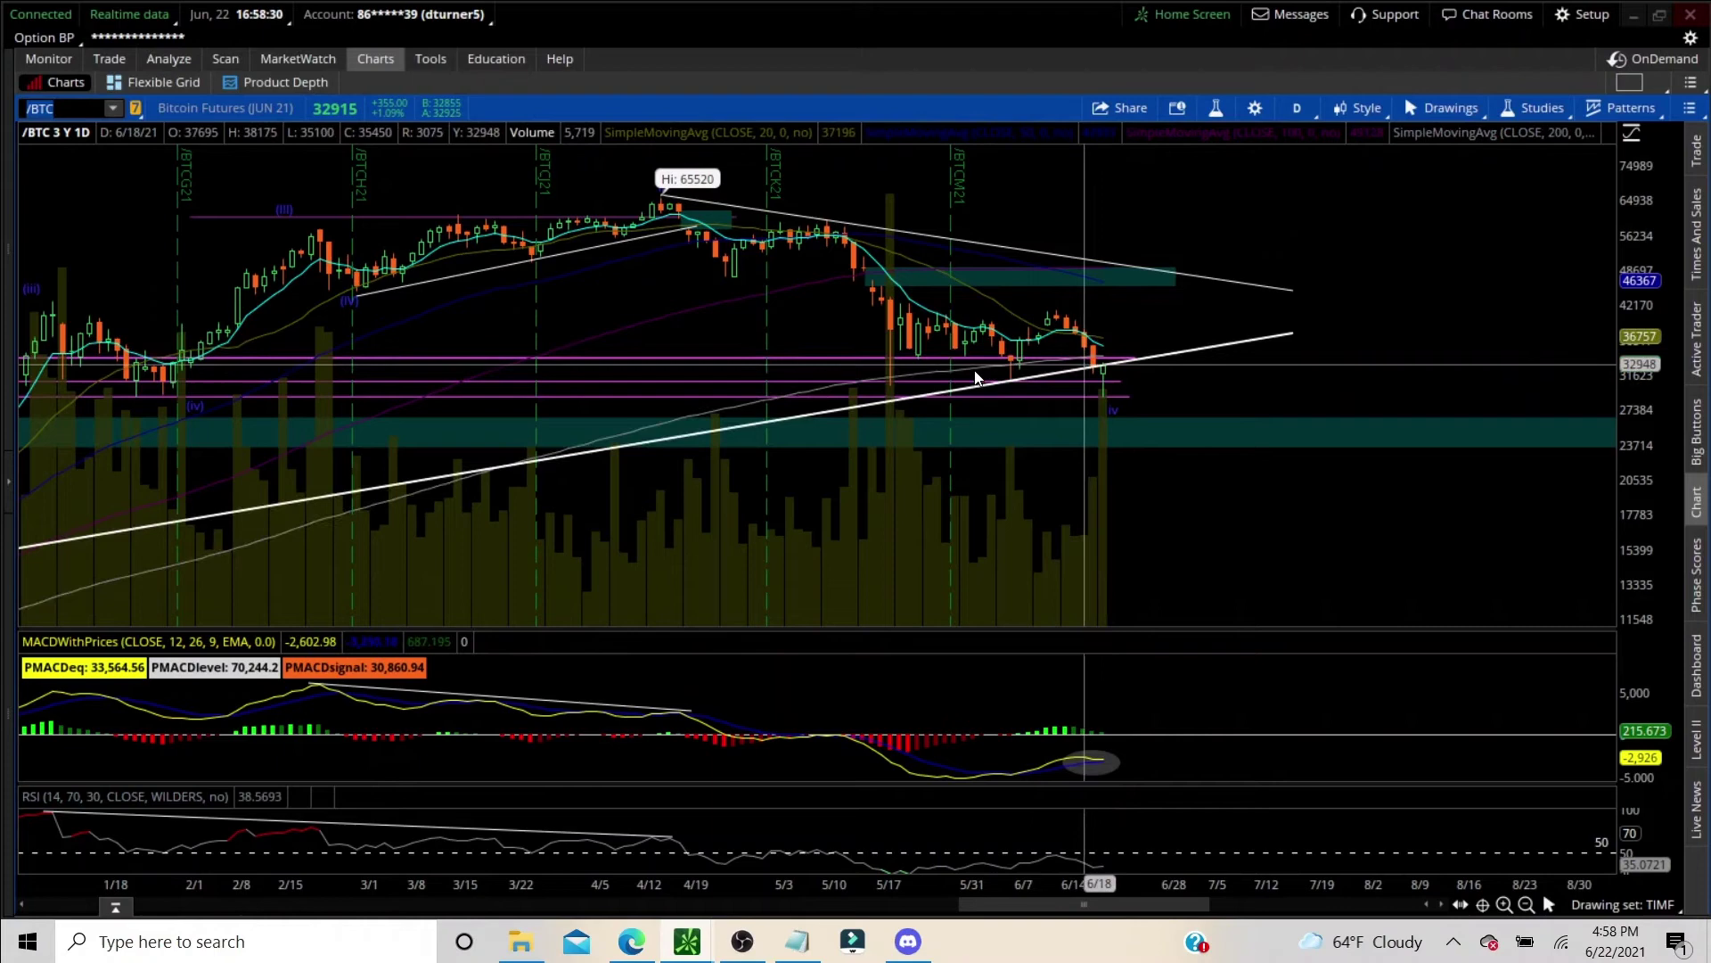
{"action": "left_click", "coordinate": [10, 482]}
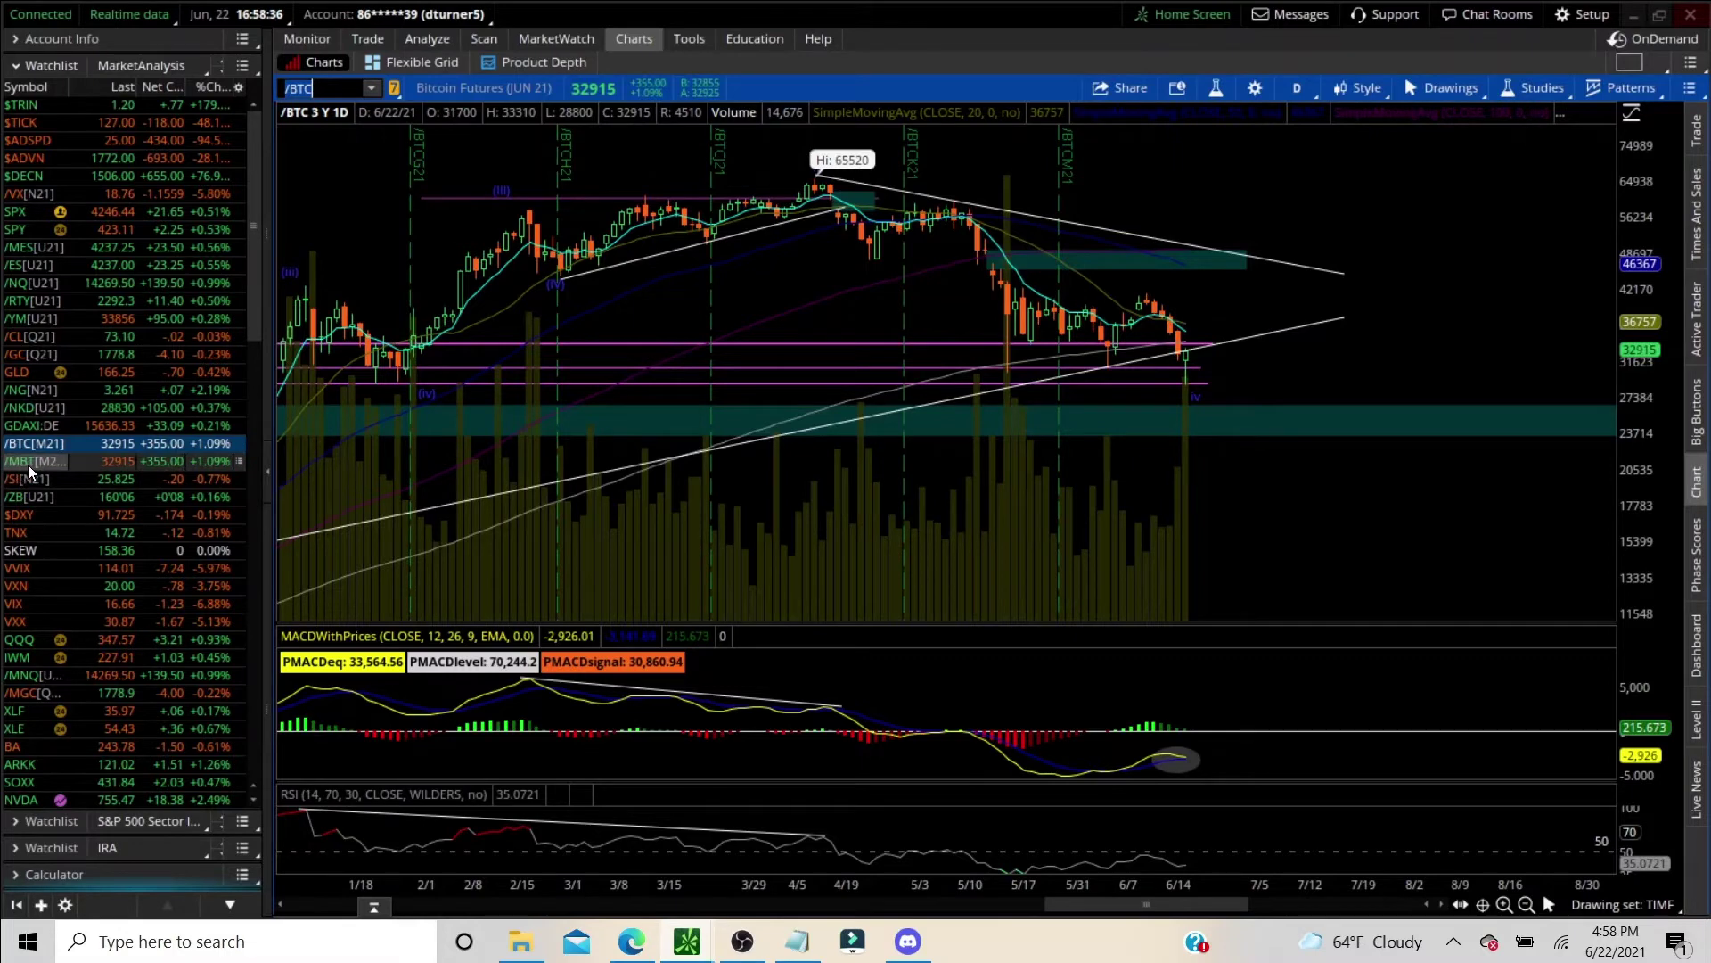
{"action": "left_click", "coordinate": [264, 464]}
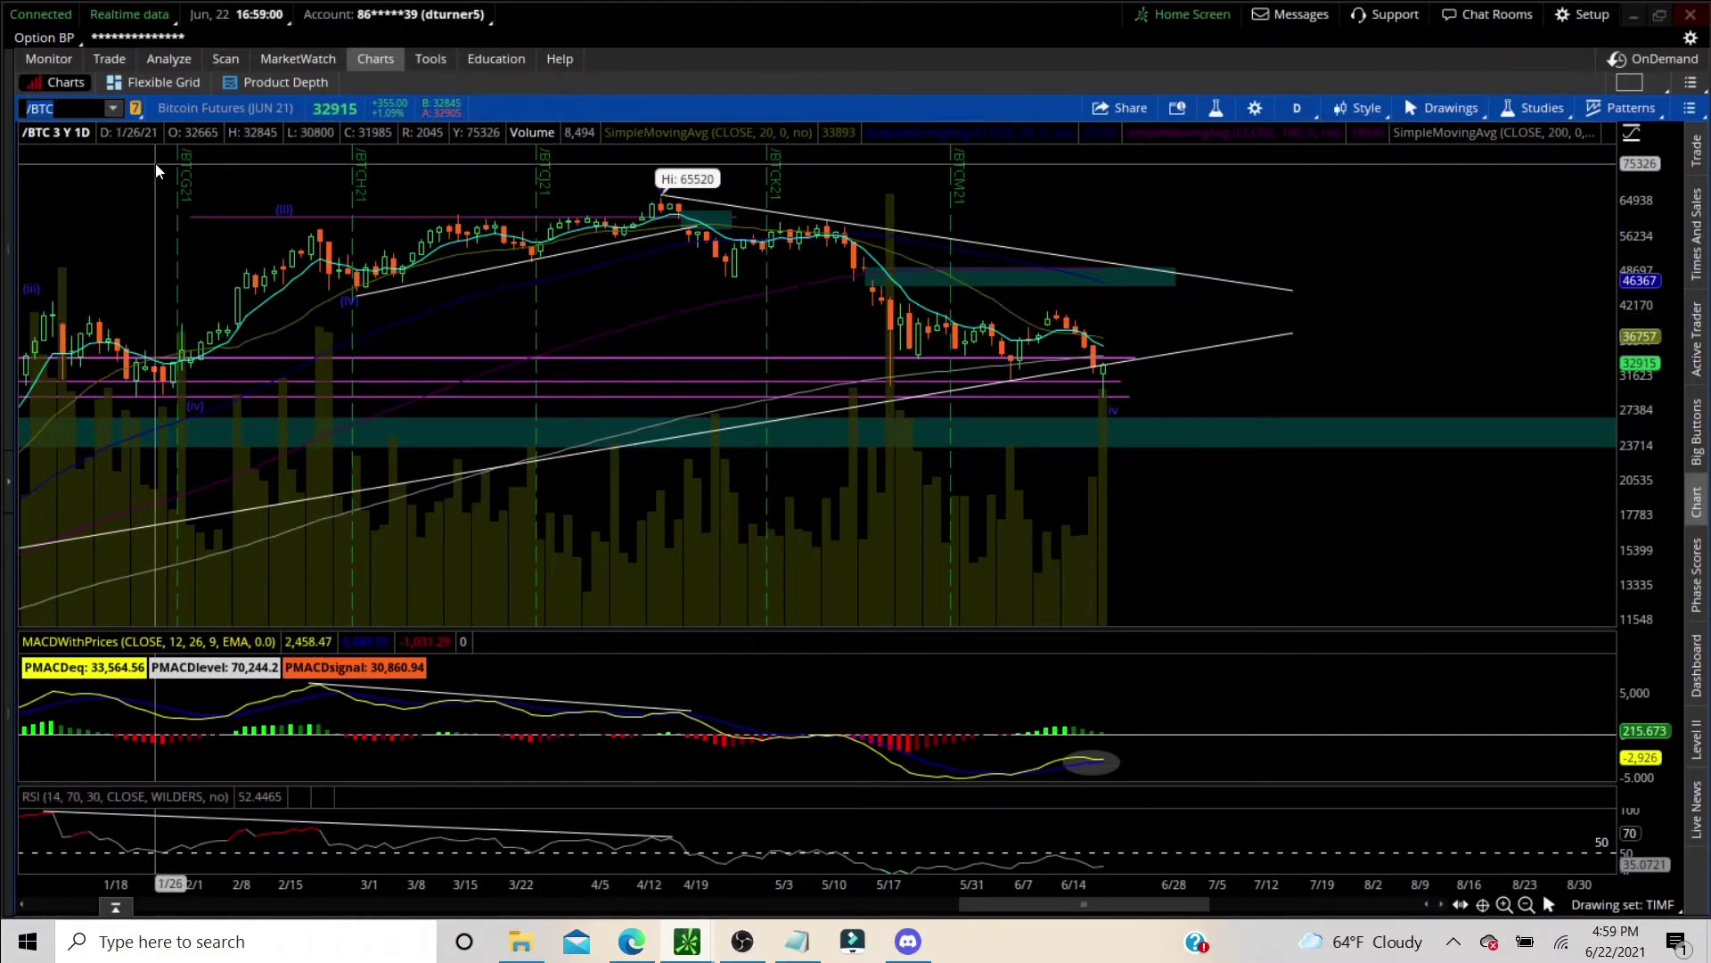
{"action": "type", "text": "P"}
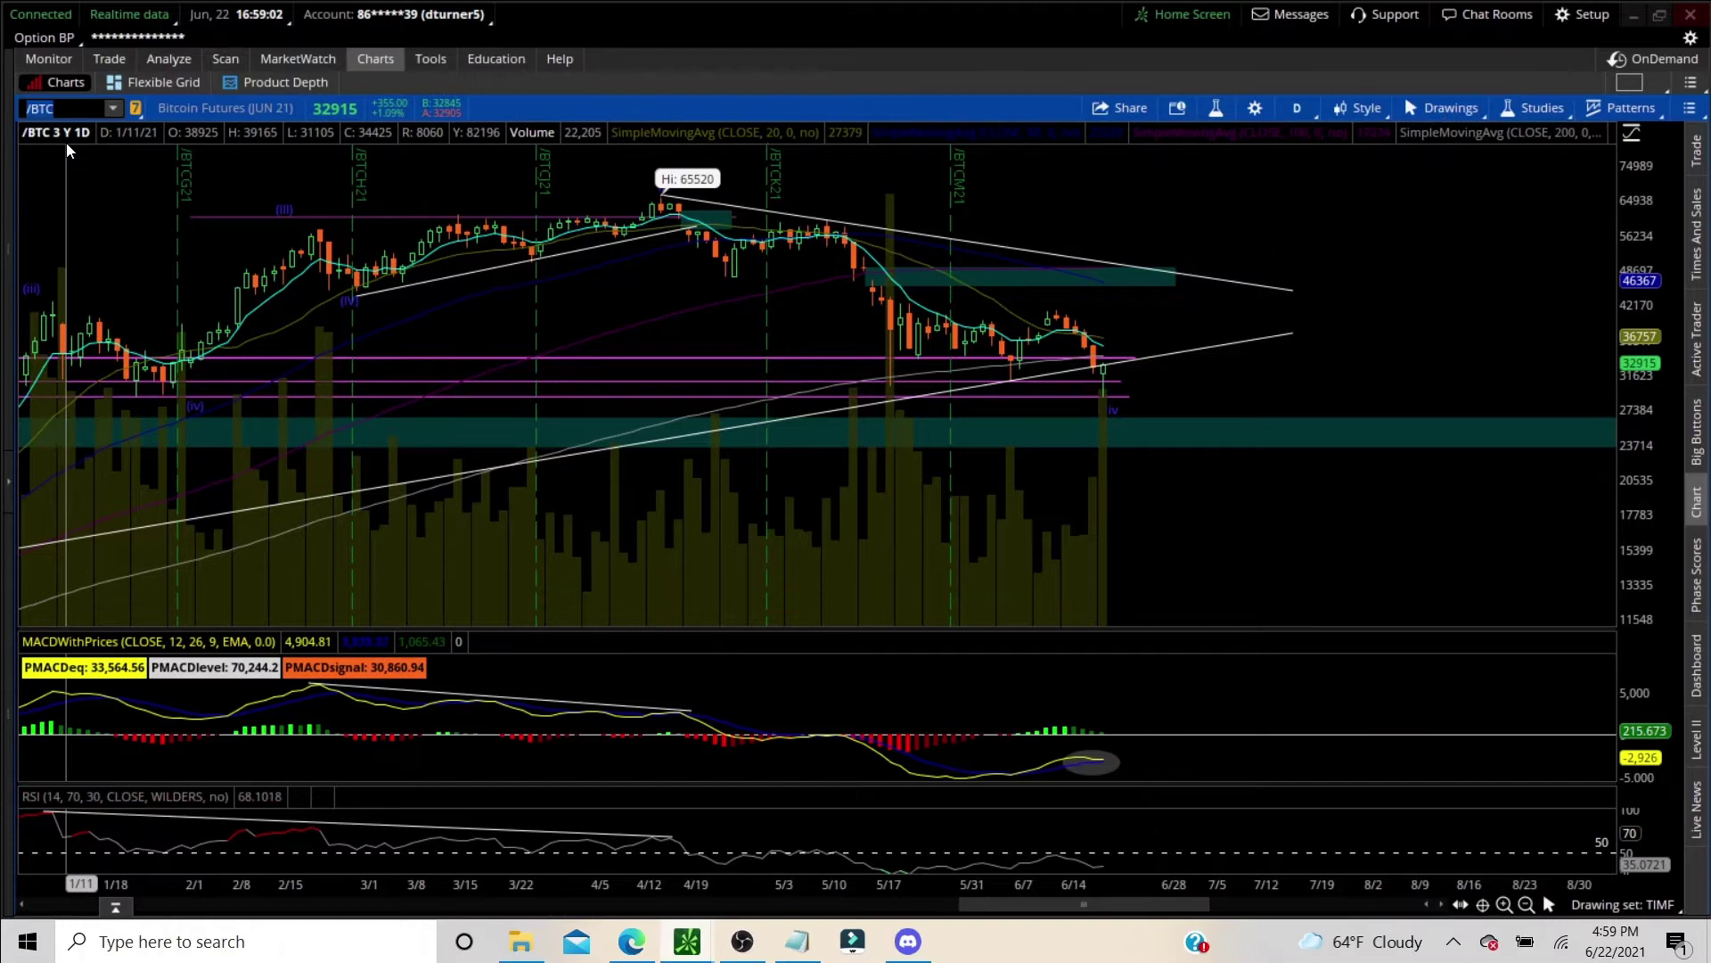
{"action": "type", "text": "TON"}
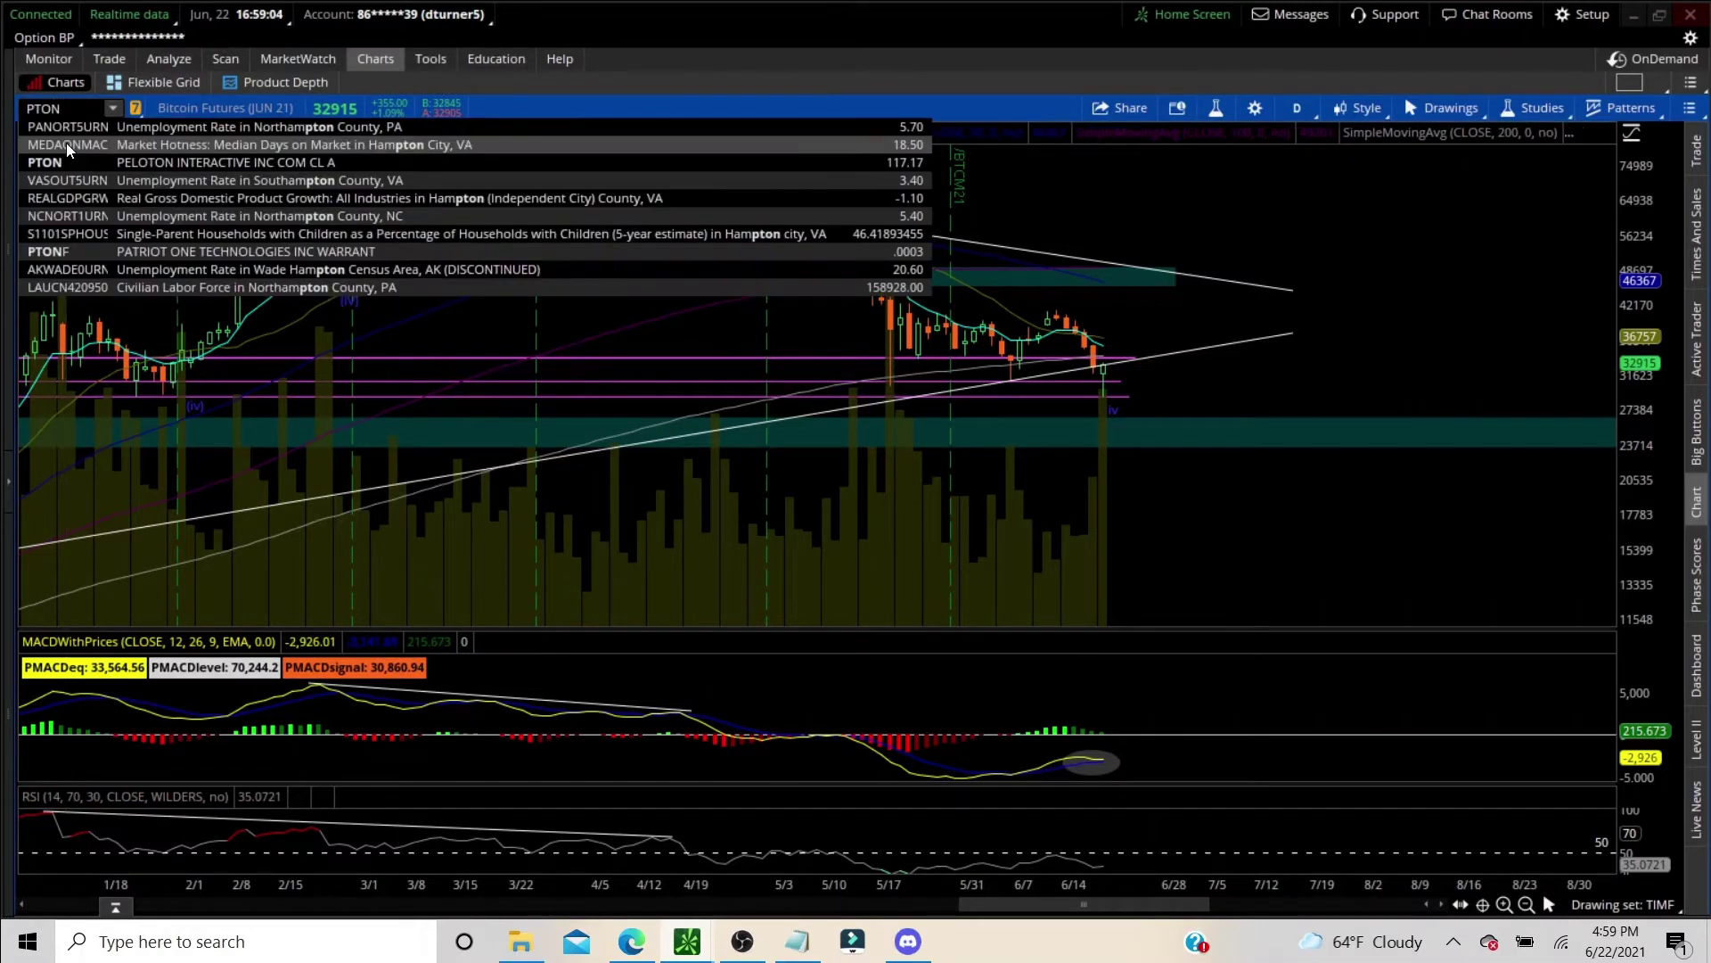
Step: Load the Peloton PTON daily chart and zoom into the last few months
{"action": "key", "text": "Return"}
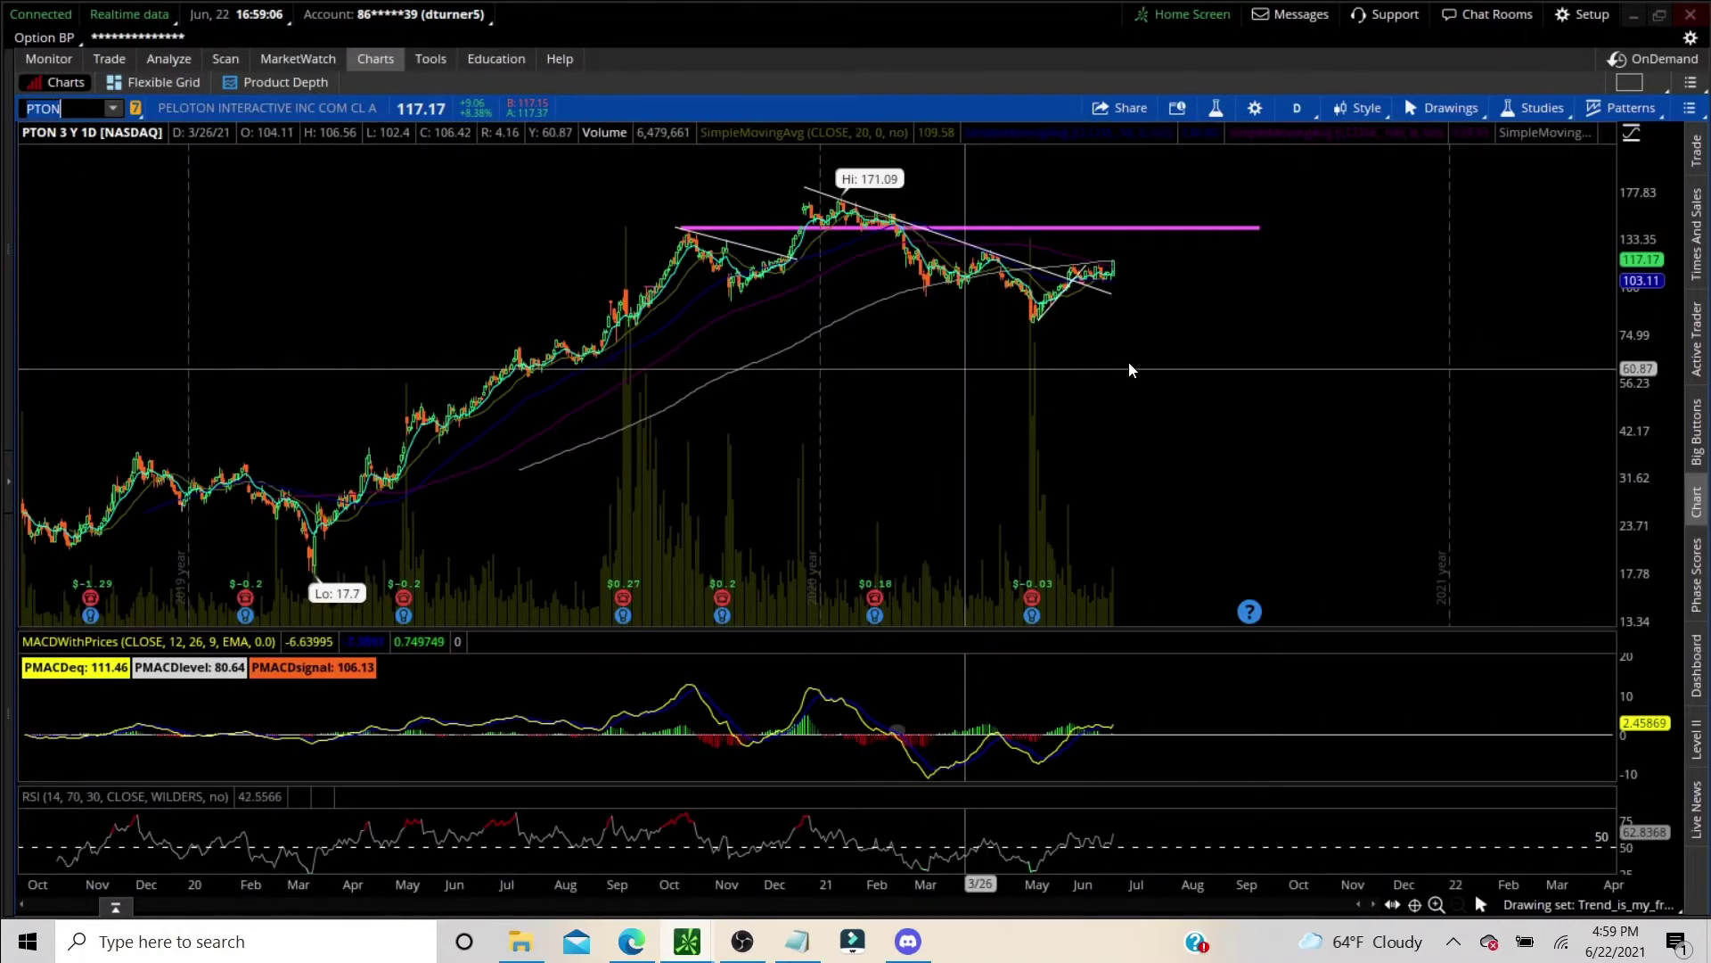
{"action": "scroll", "coordinate": [1241, 366], "scroll_direction": "up", "scroll_amount": 5}
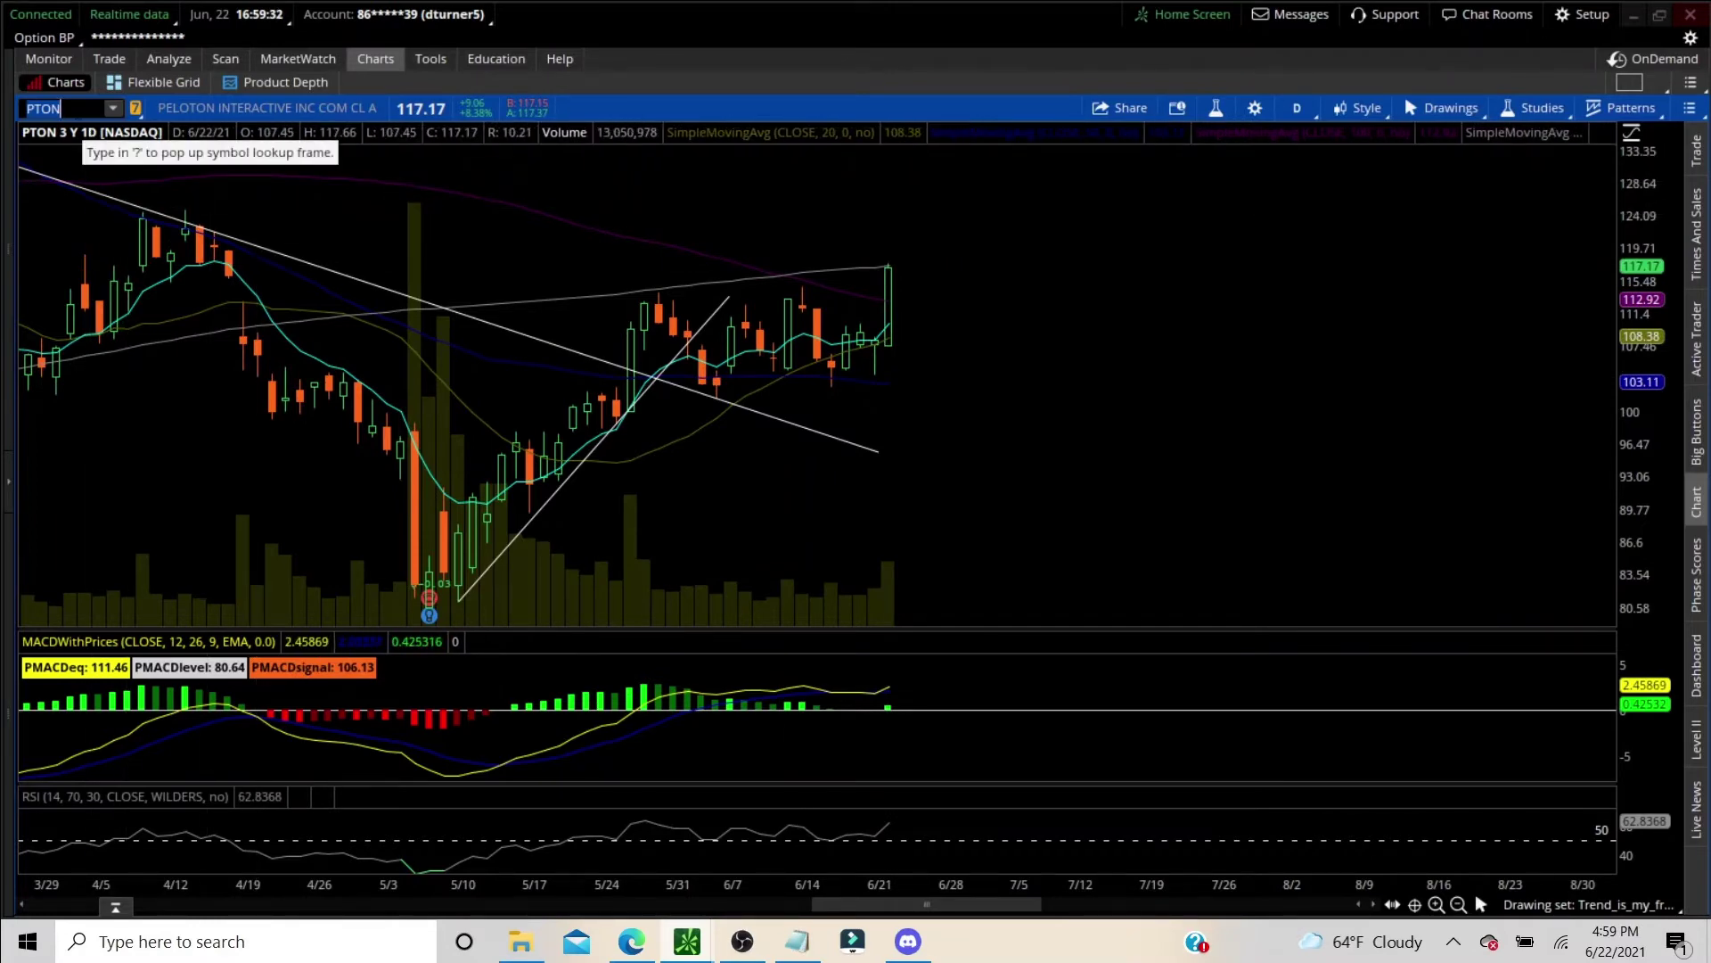
Step: Load the Marathon Digital (MARA) chart
{"action": "key", "text": "Return"}
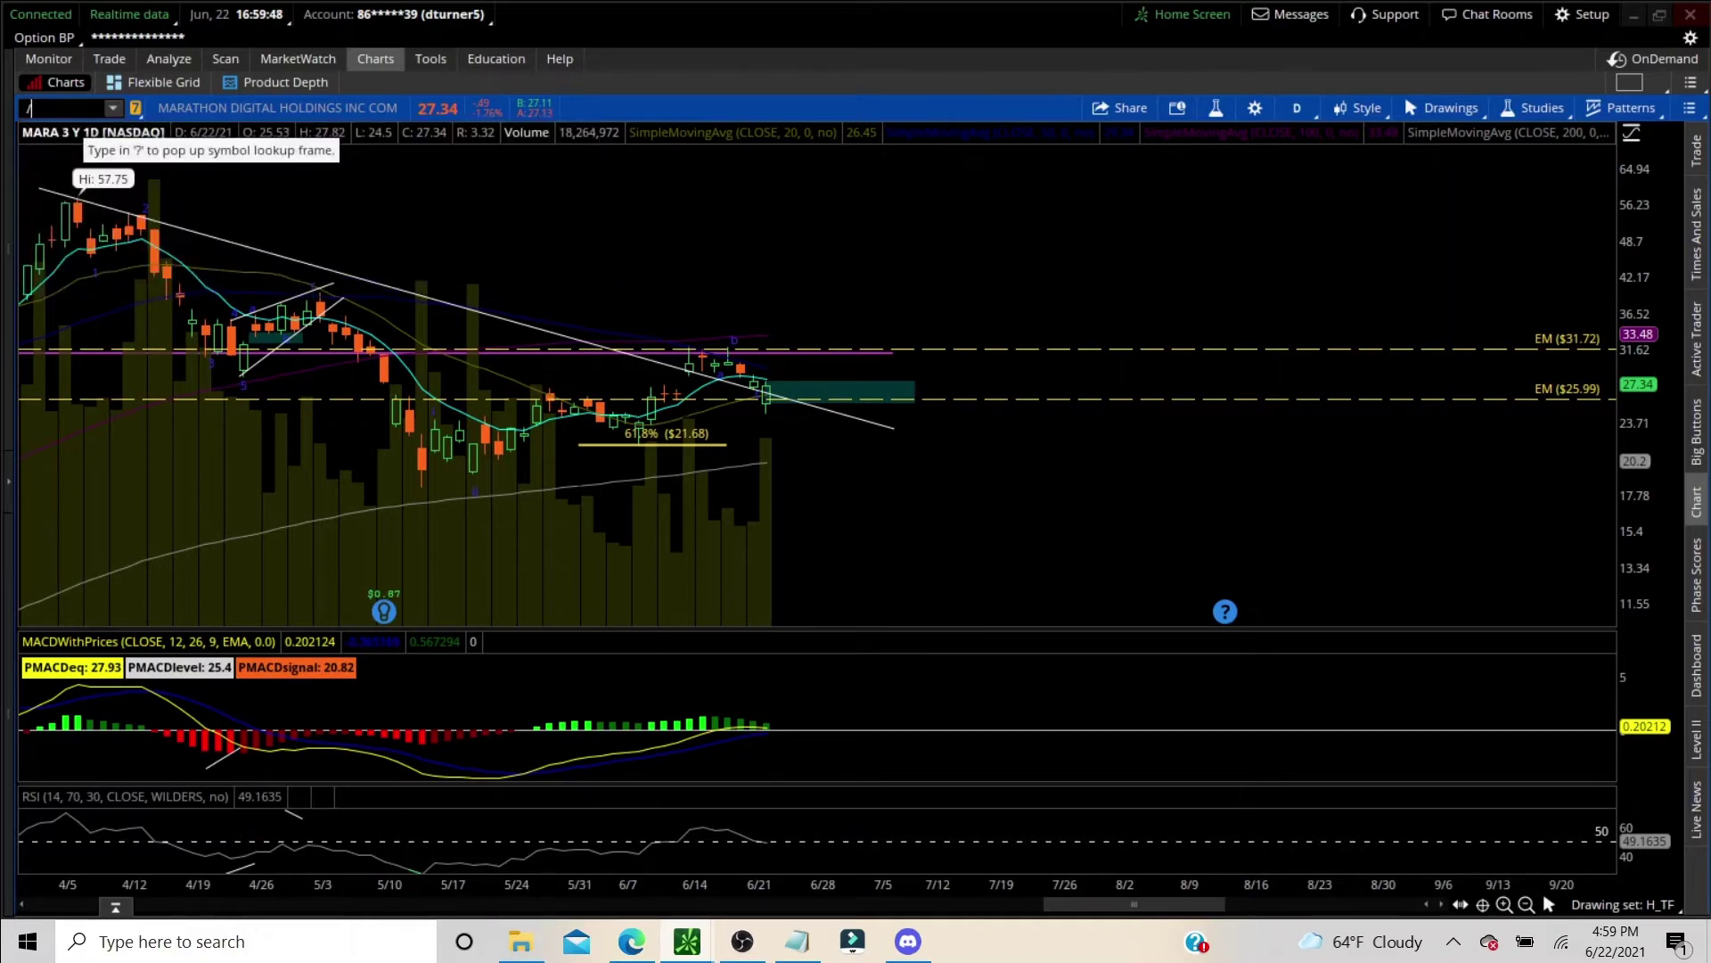
Step: Load /GC Gold futures and zoom into its late April–June price action
{"action": "type", "text": "GC"}
{"action": "key", "text": "Return"}
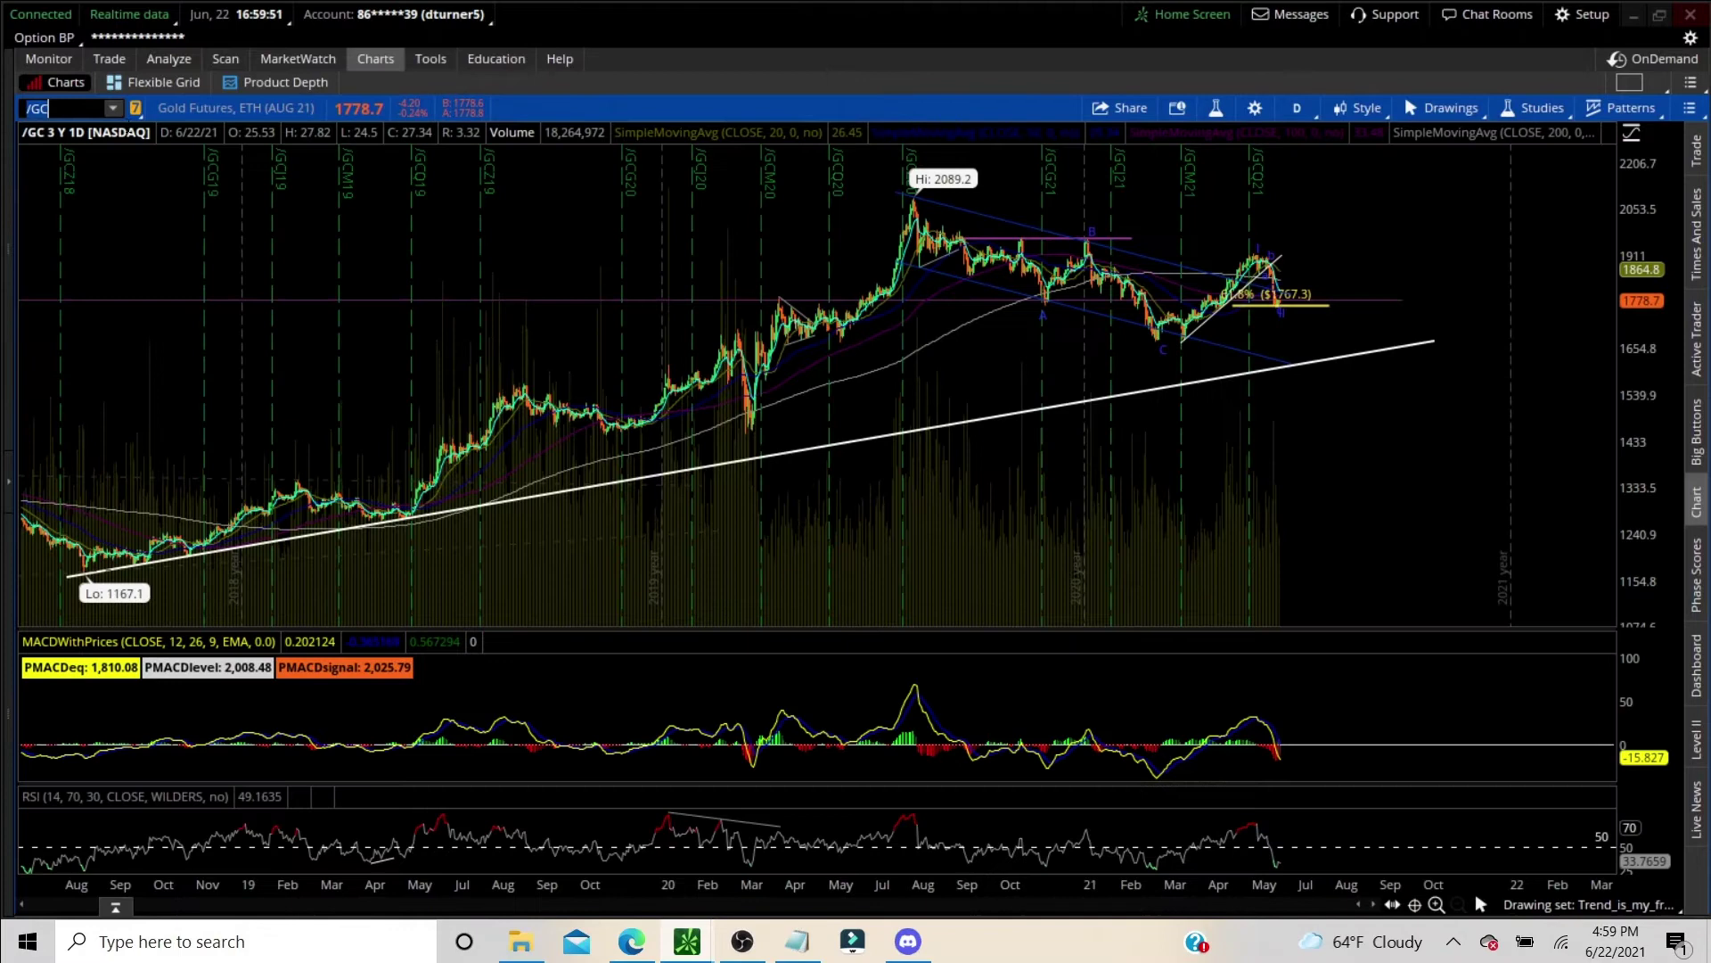
{"action": "left_click_drag", "start_coordinate": [1212, 412], "coordinate": [1346, 423]}
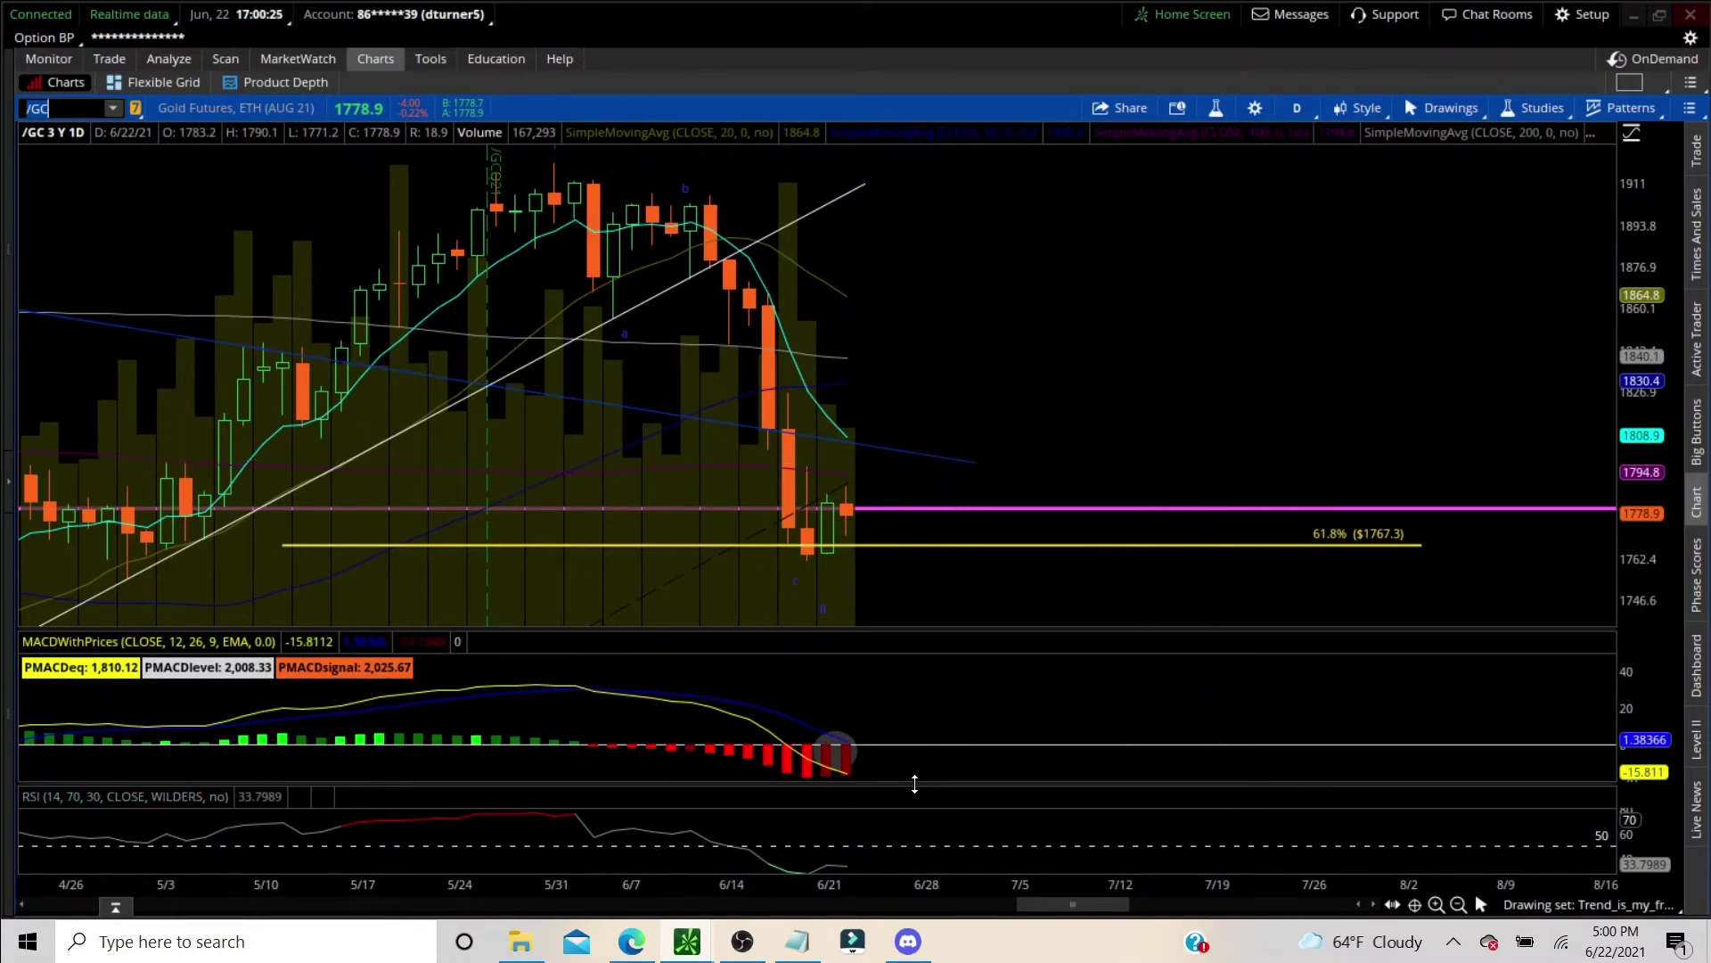
{"action": "mouse_move", "coordinate": [754, 952]}
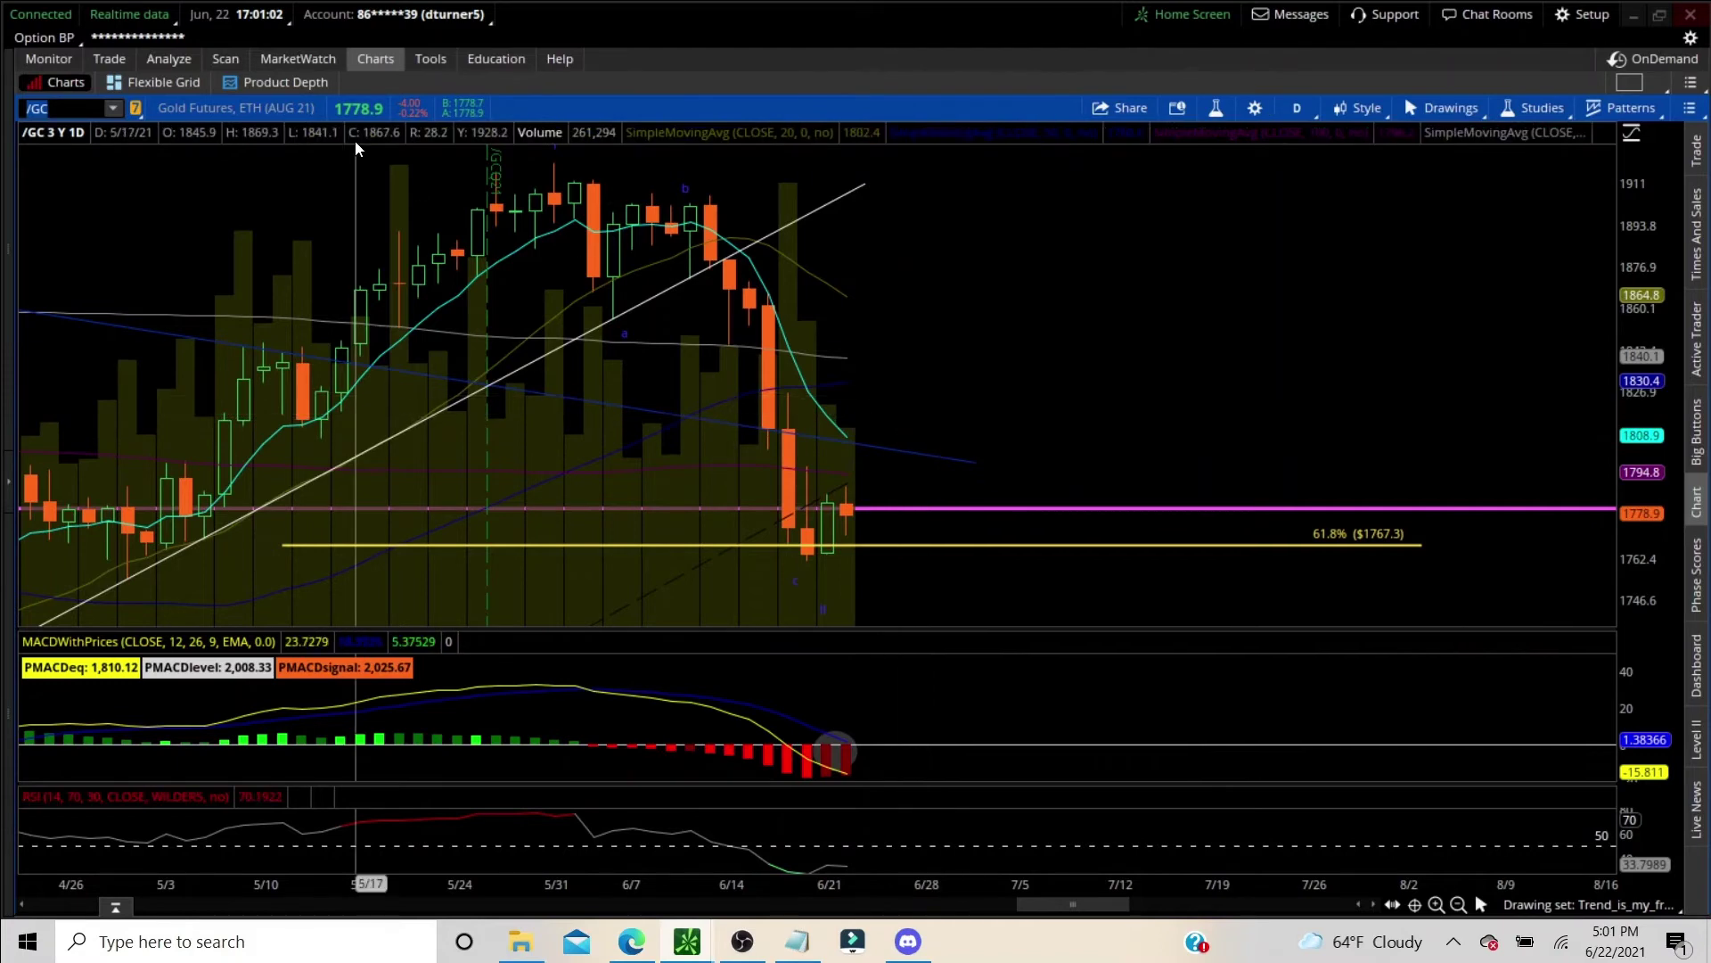
Step: Show /ES on a 180-day 65-minute chart, zoomed into 6/16–6/24
{"action": "mouse_move", "coordinate": [95, 129]}
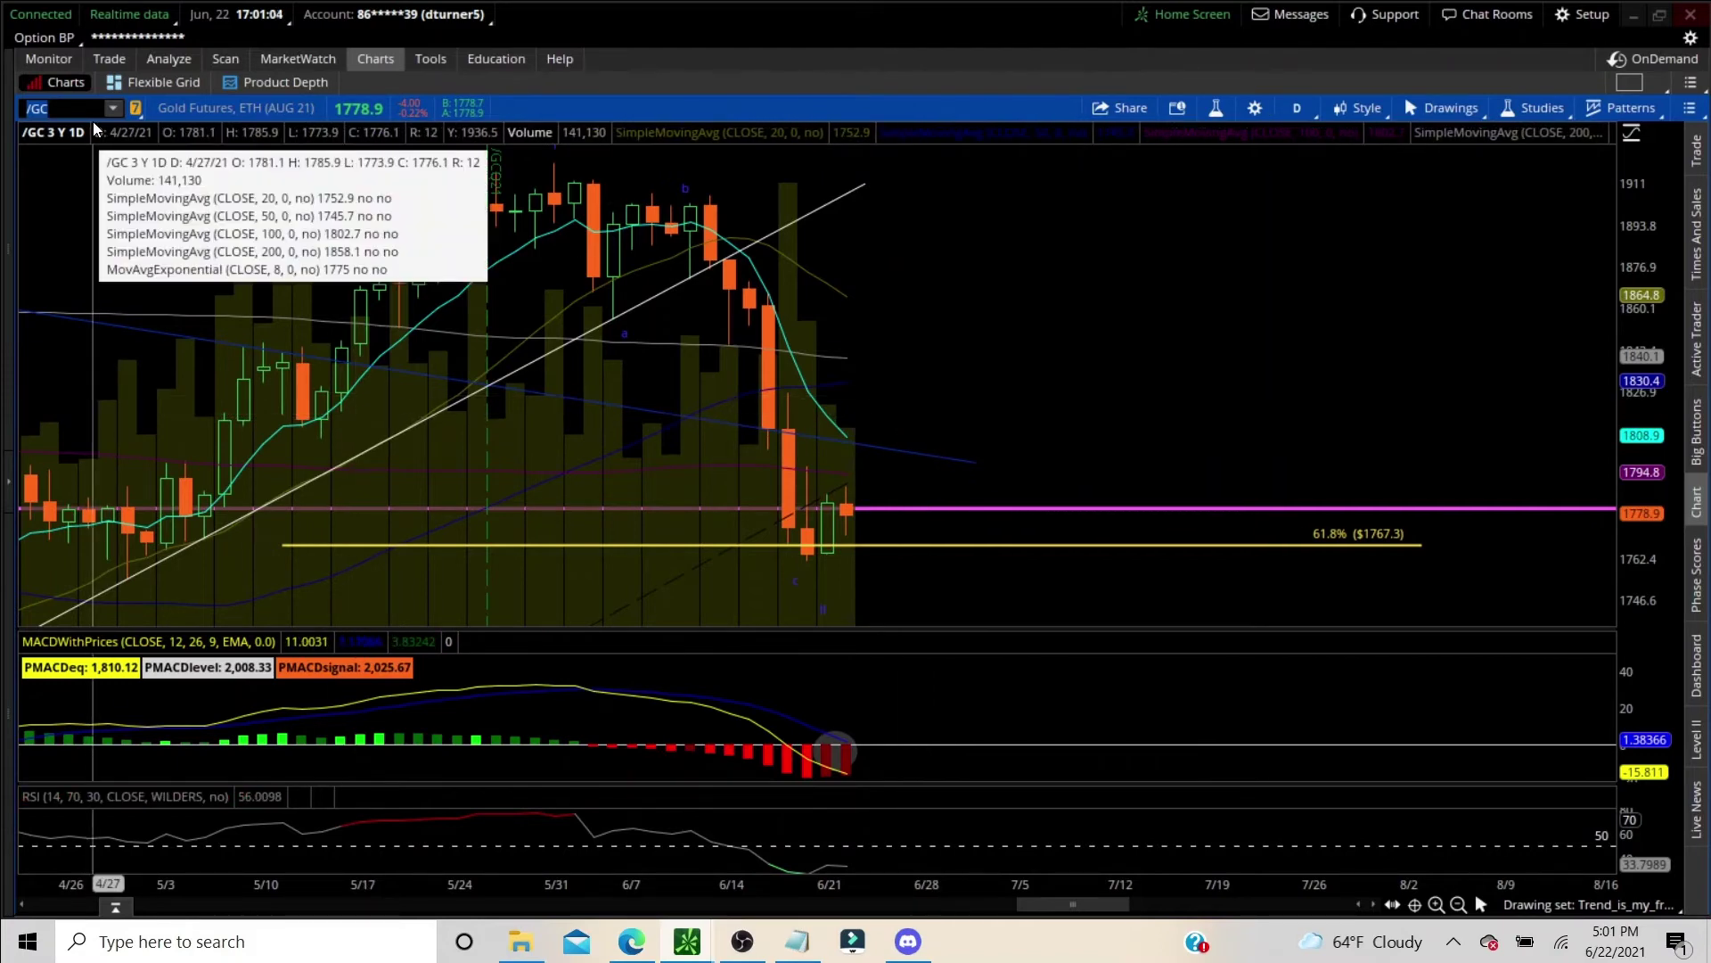
{"action": "type", "text": "S"}
{"action": "key", "text": "Return"}
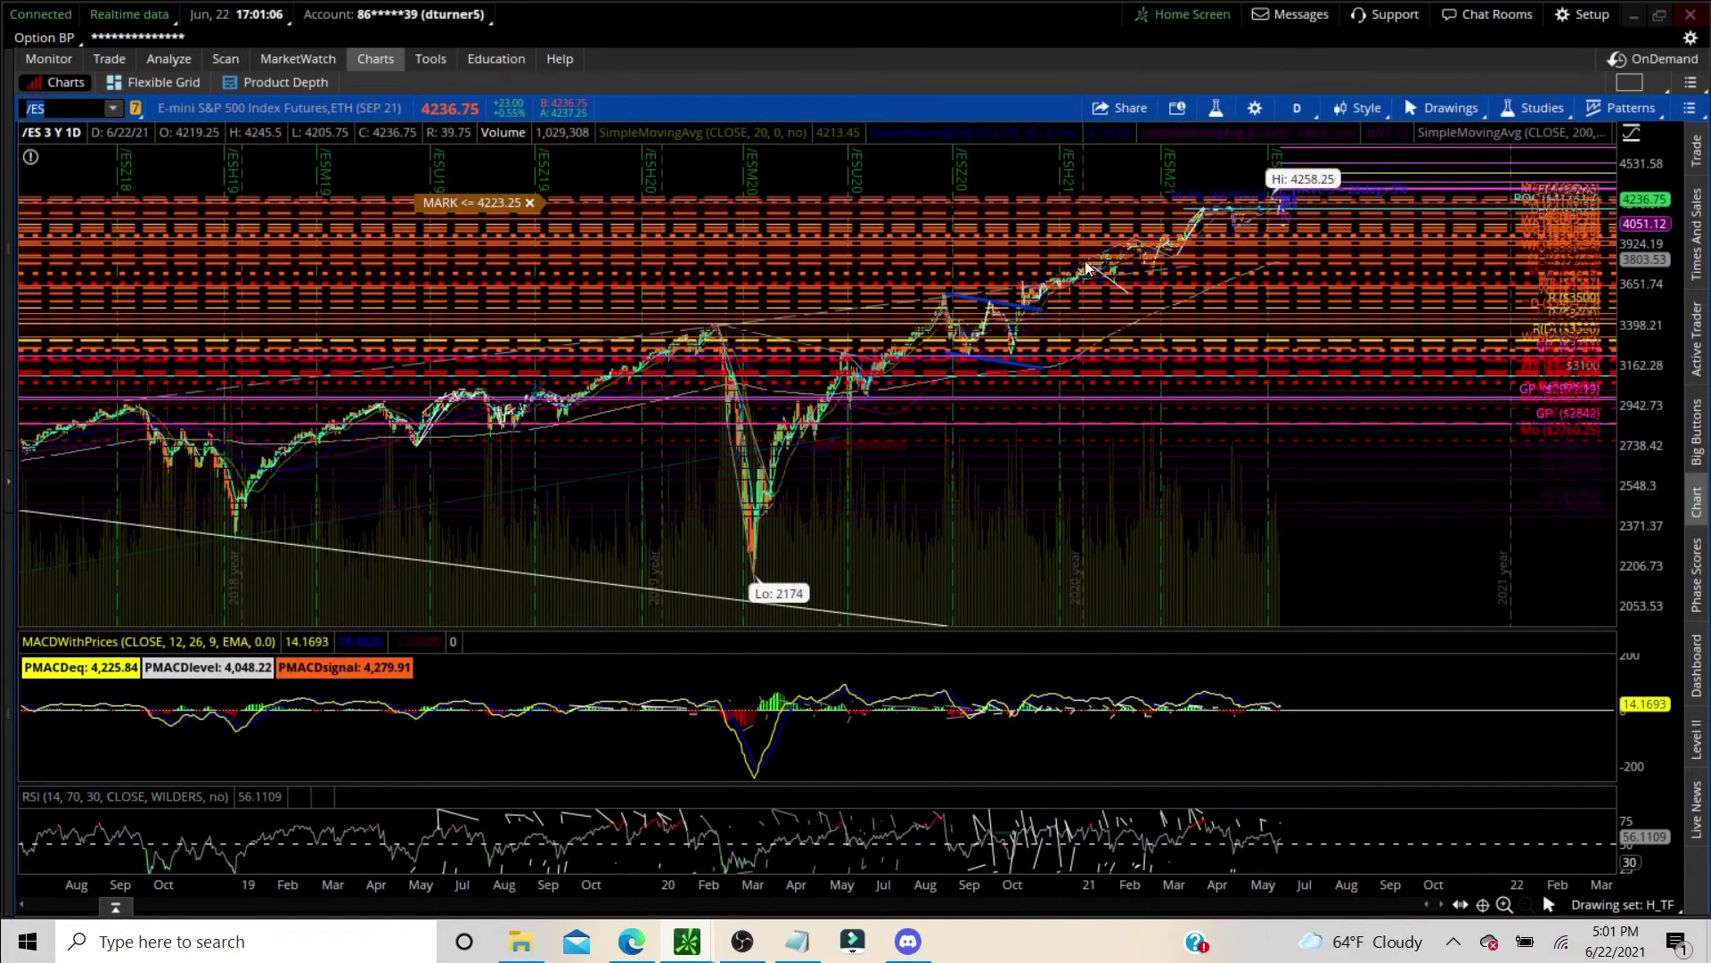
{"action": "left_click", "coordinate": [1305, 103]}
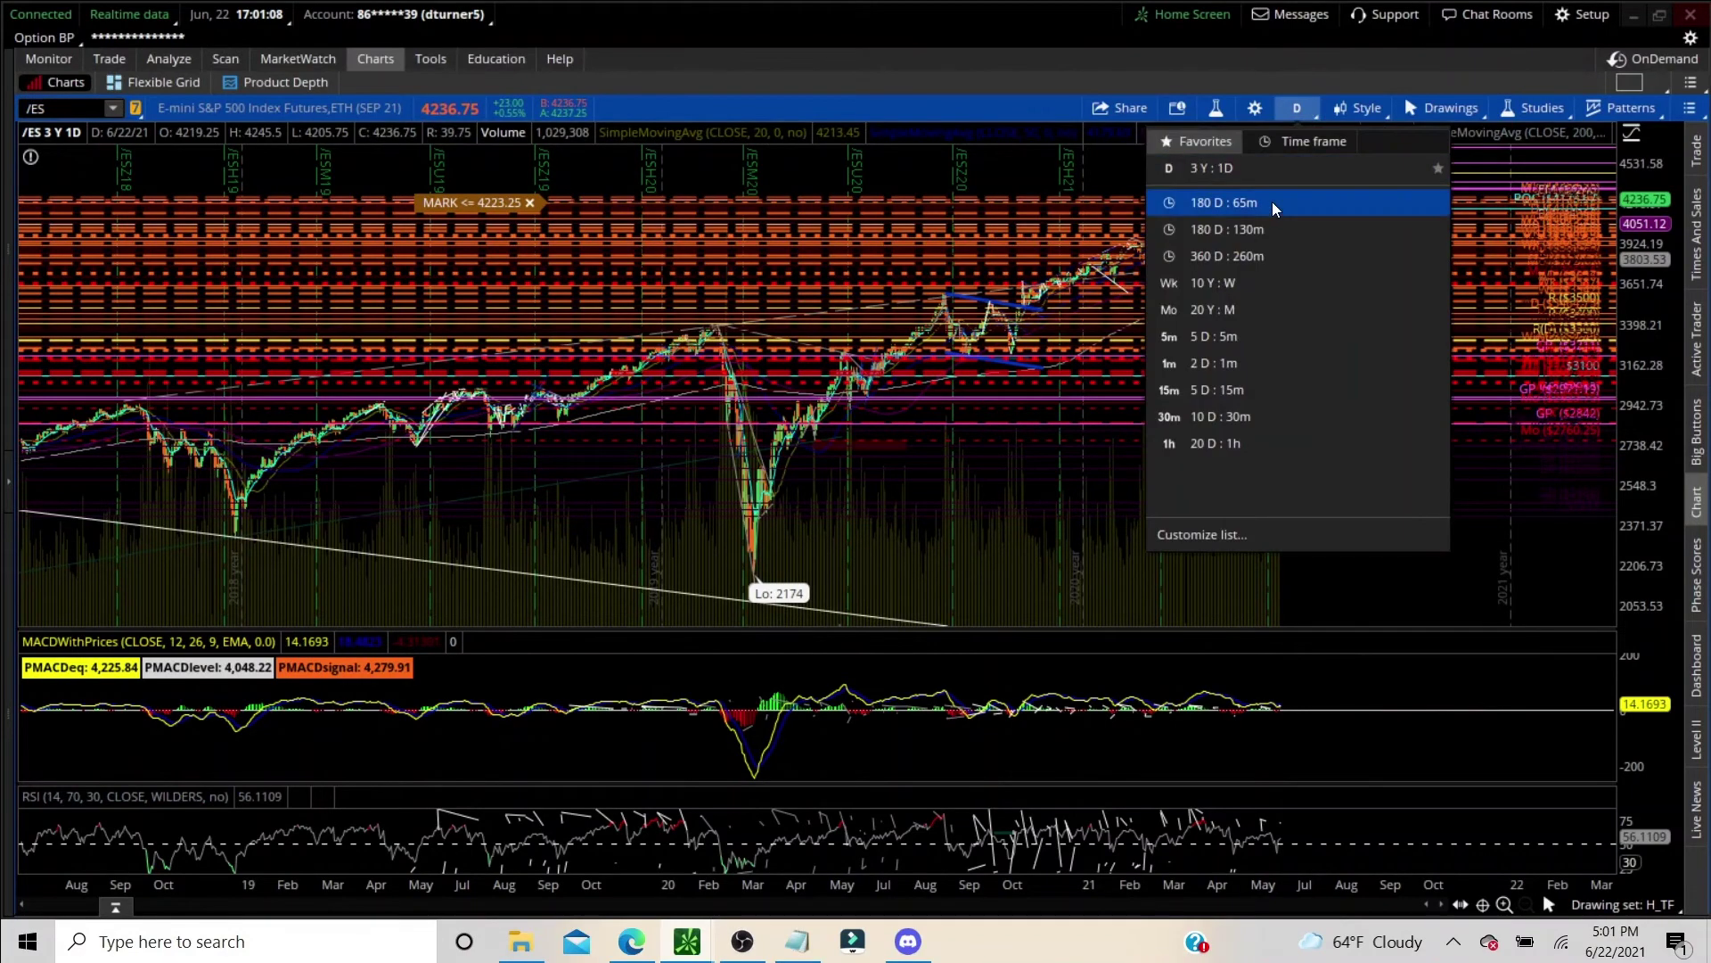
{"action": "left_click", "coordinate": [1271, 204]}
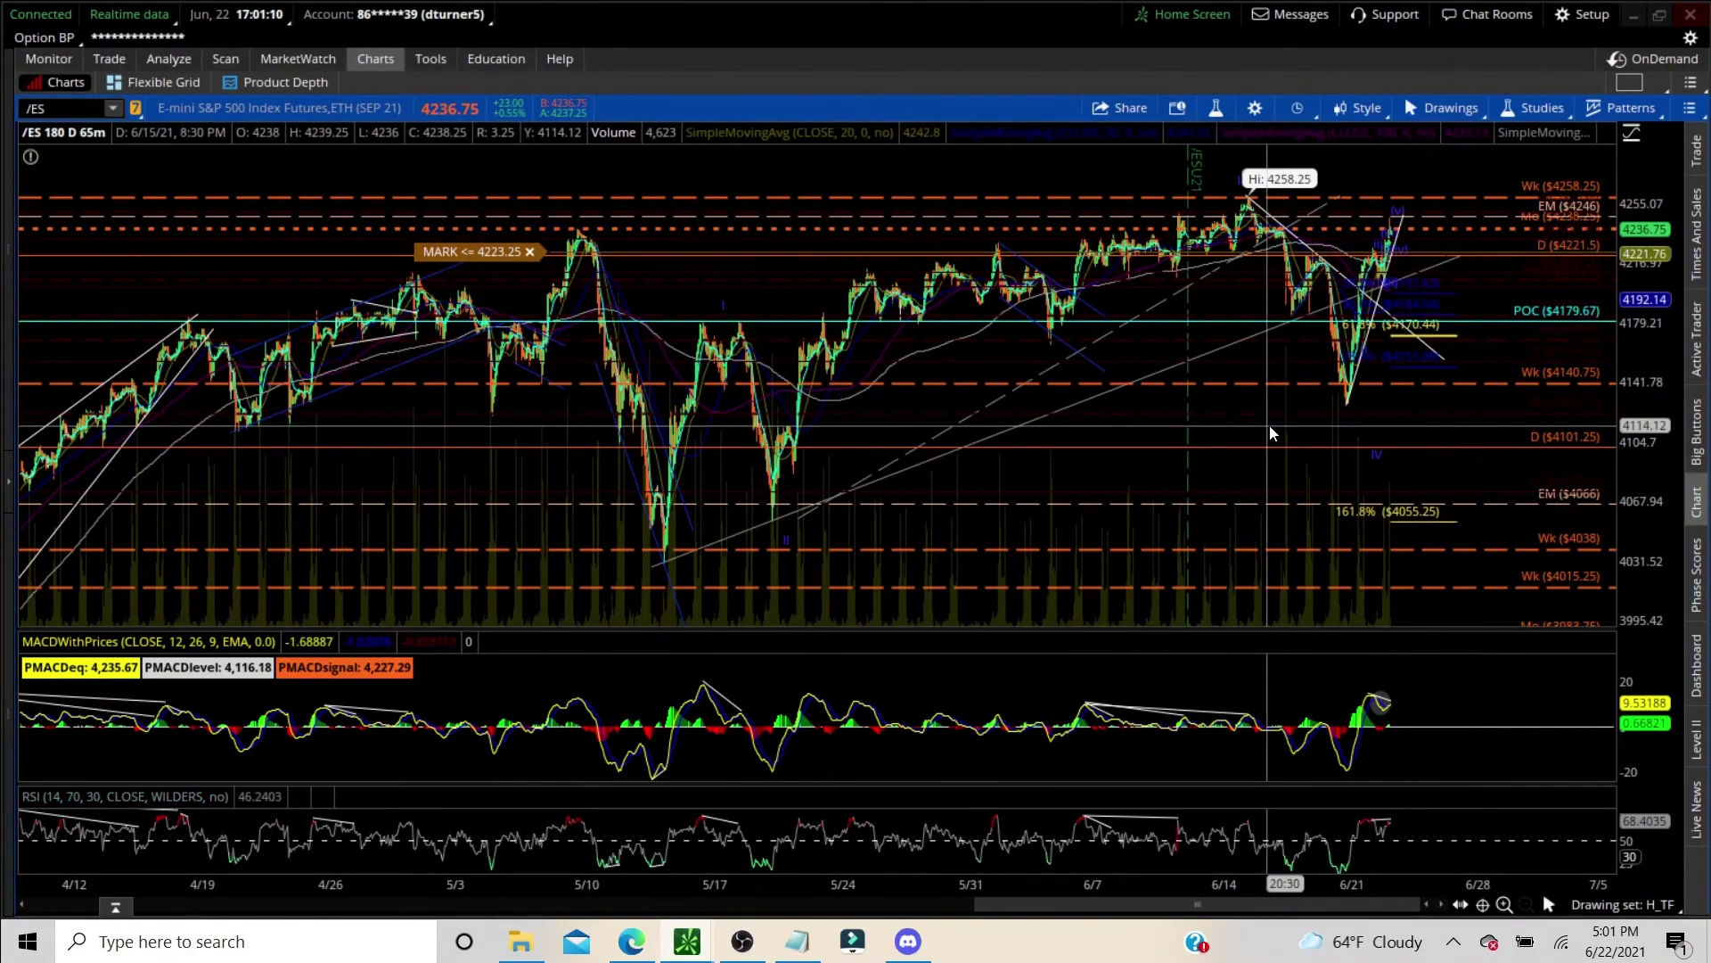
{"action": "left_click_drag", "start_coordinate": [1270, 425], "coordinate": [1446, 419]}
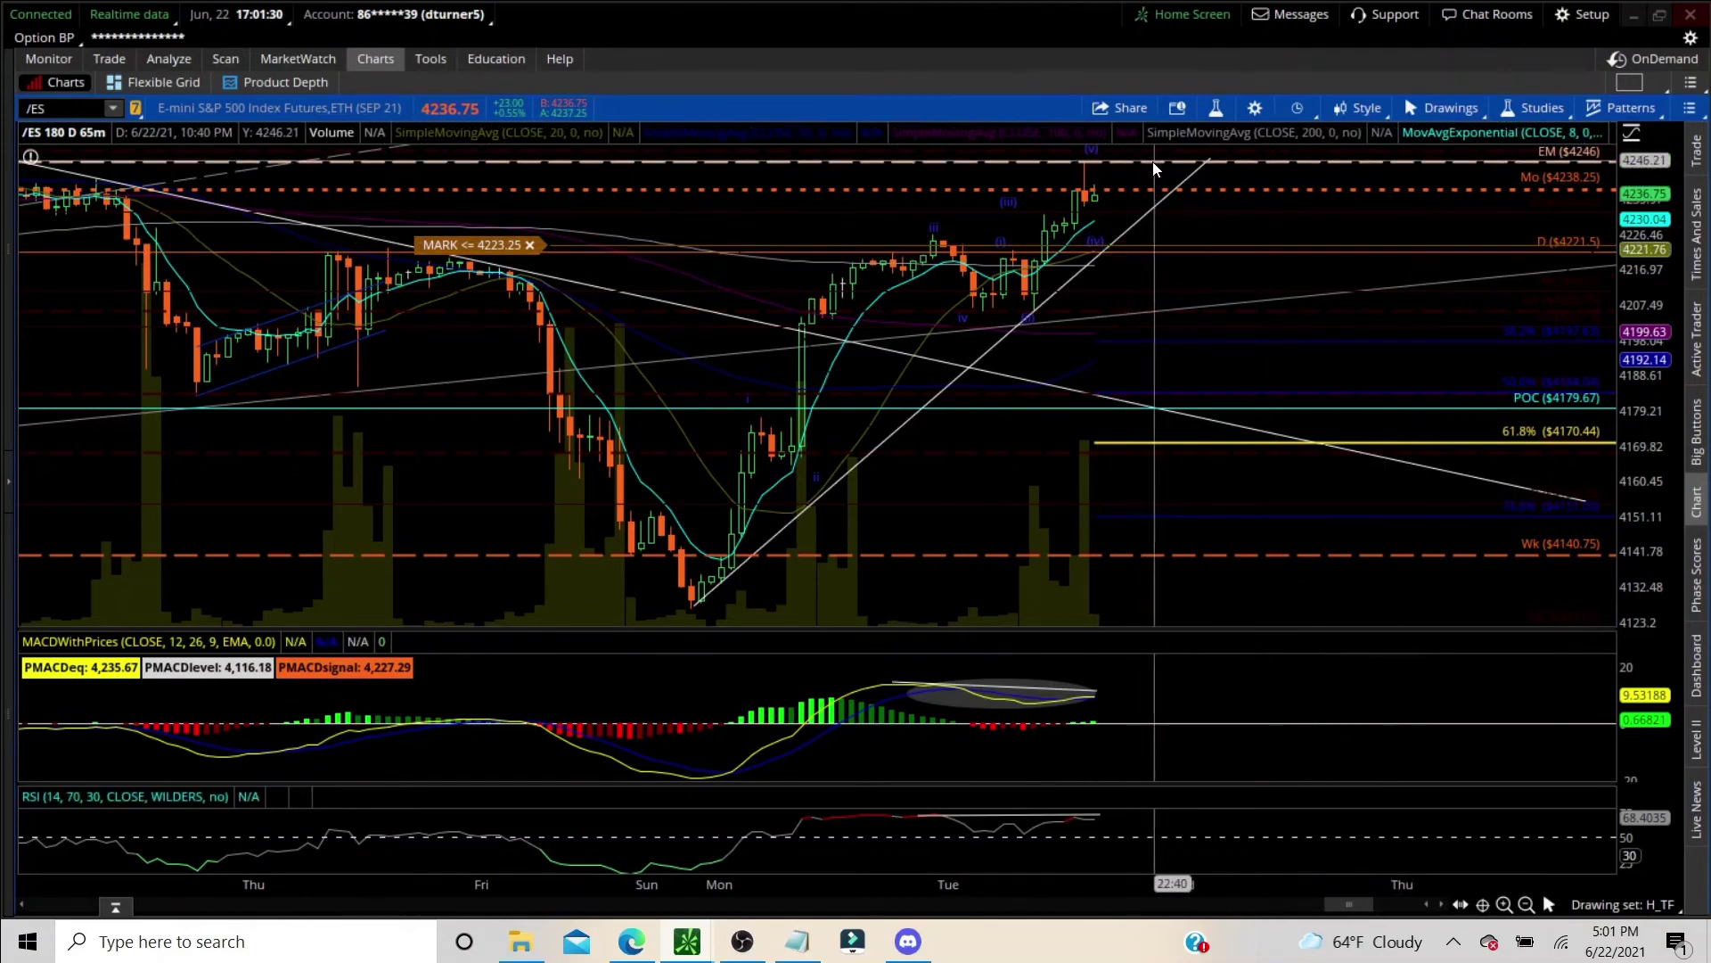
{"action": "mouse_move", "coordinate": [1149, 169]}
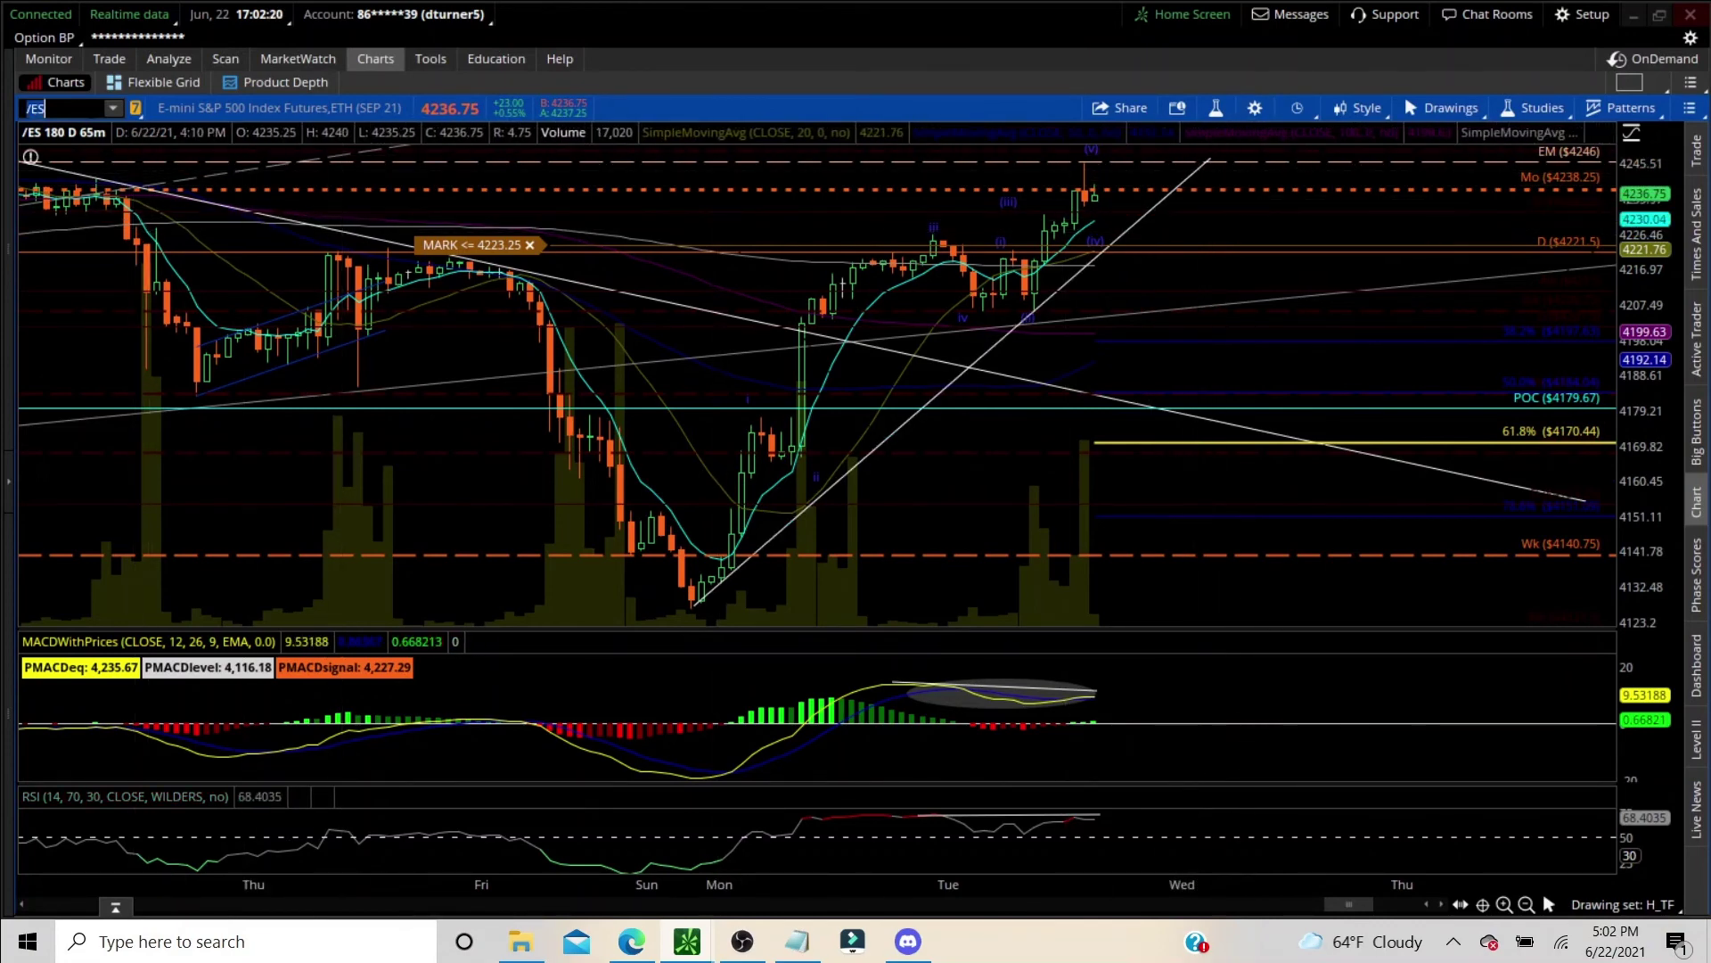
Step: Load SPX and apply the Expected_Move drawing set
{"action": "key", "text": "Return"}
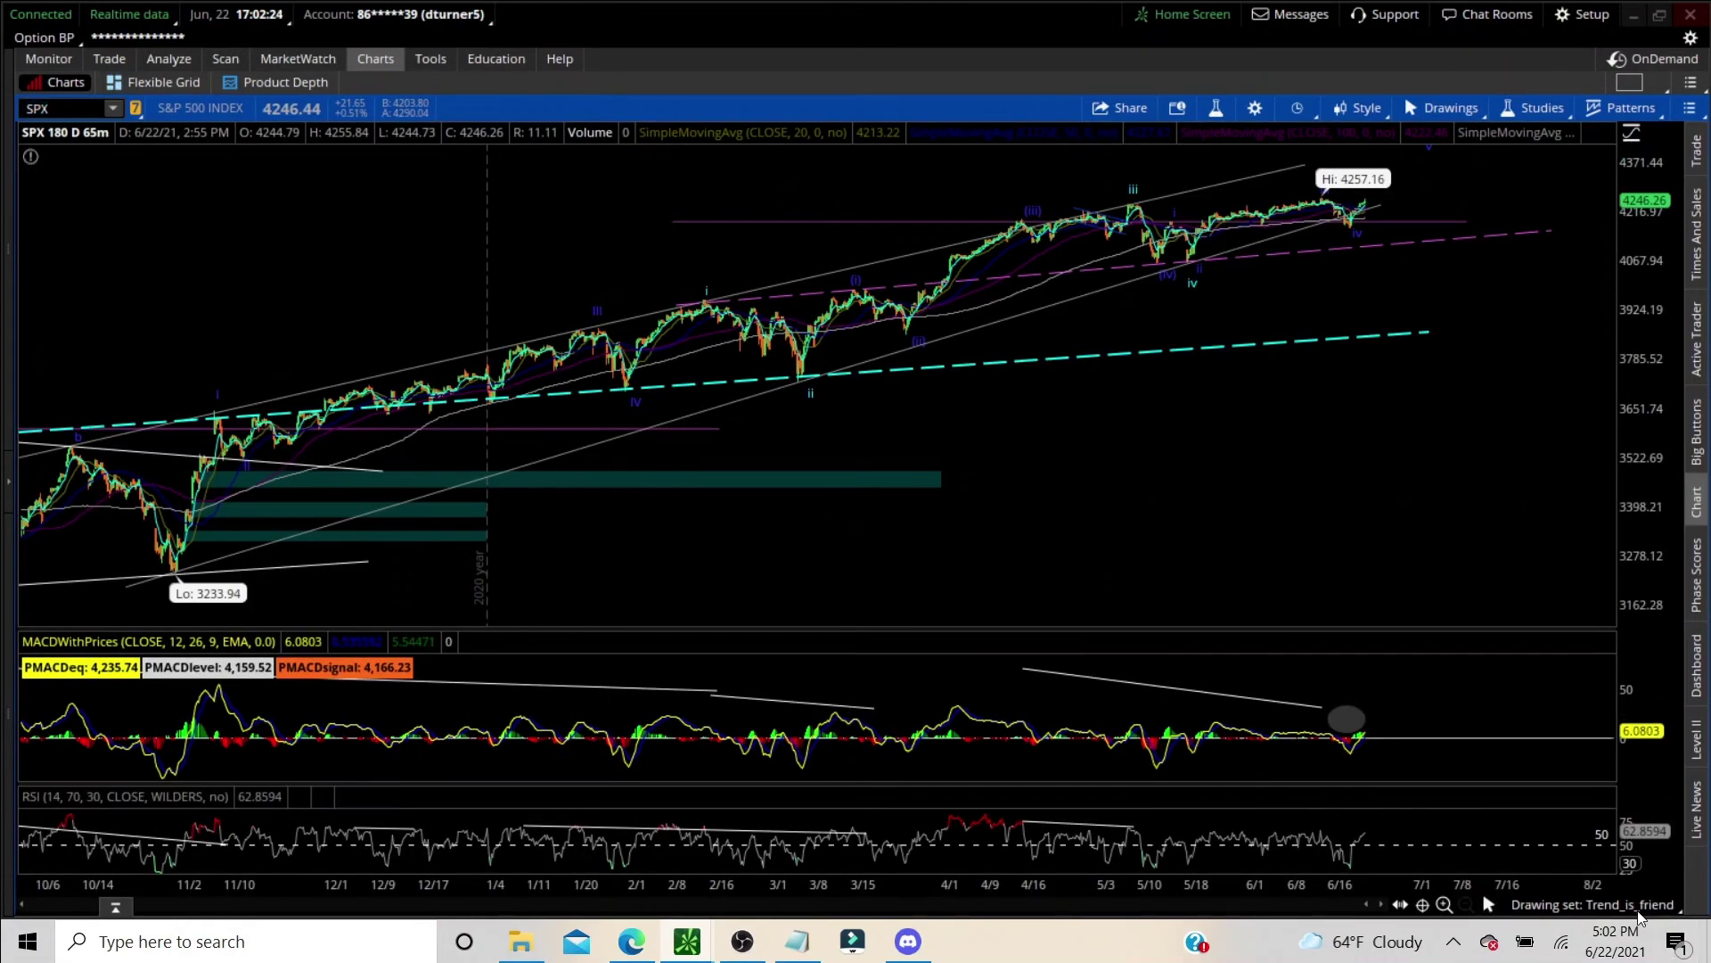
{"action": "left_click", "coordinate": [1595, 905]}
{"action": "left_click", "coordinate": [1567, 619]}
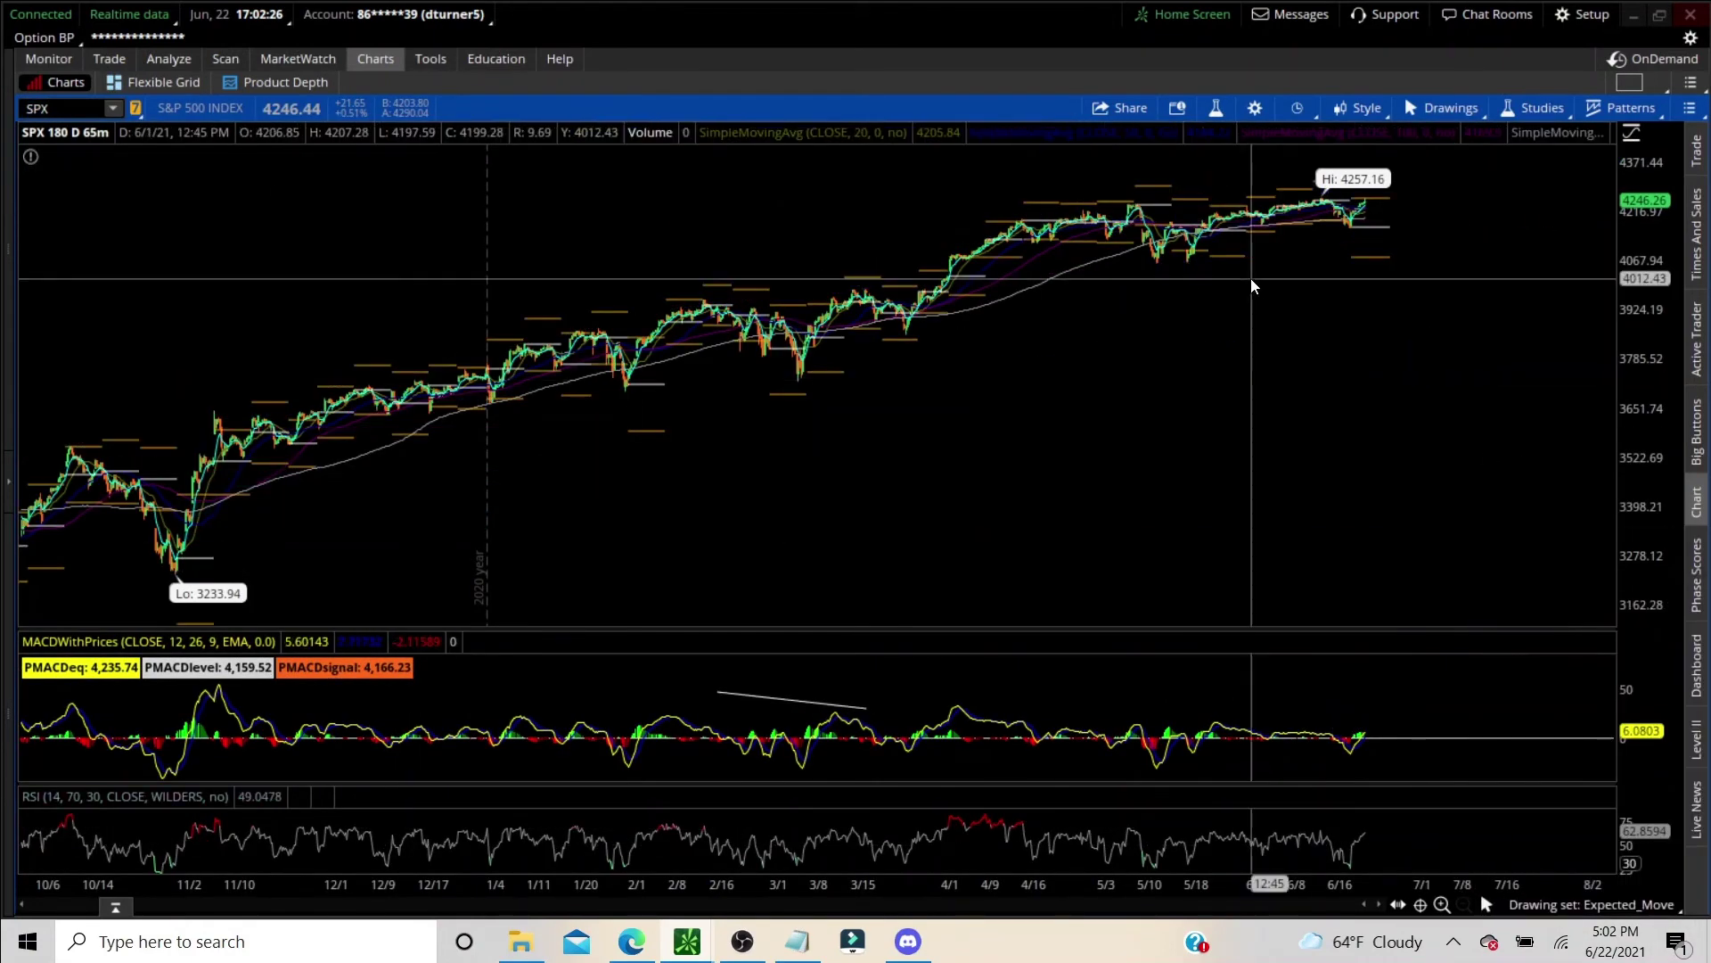
Step: Zoom the SPX 65-minute chart into the last week of candles
{"action": "left_click_drag", "start_coordinate": [1445, 289], "coordinate": [1446, 290]}
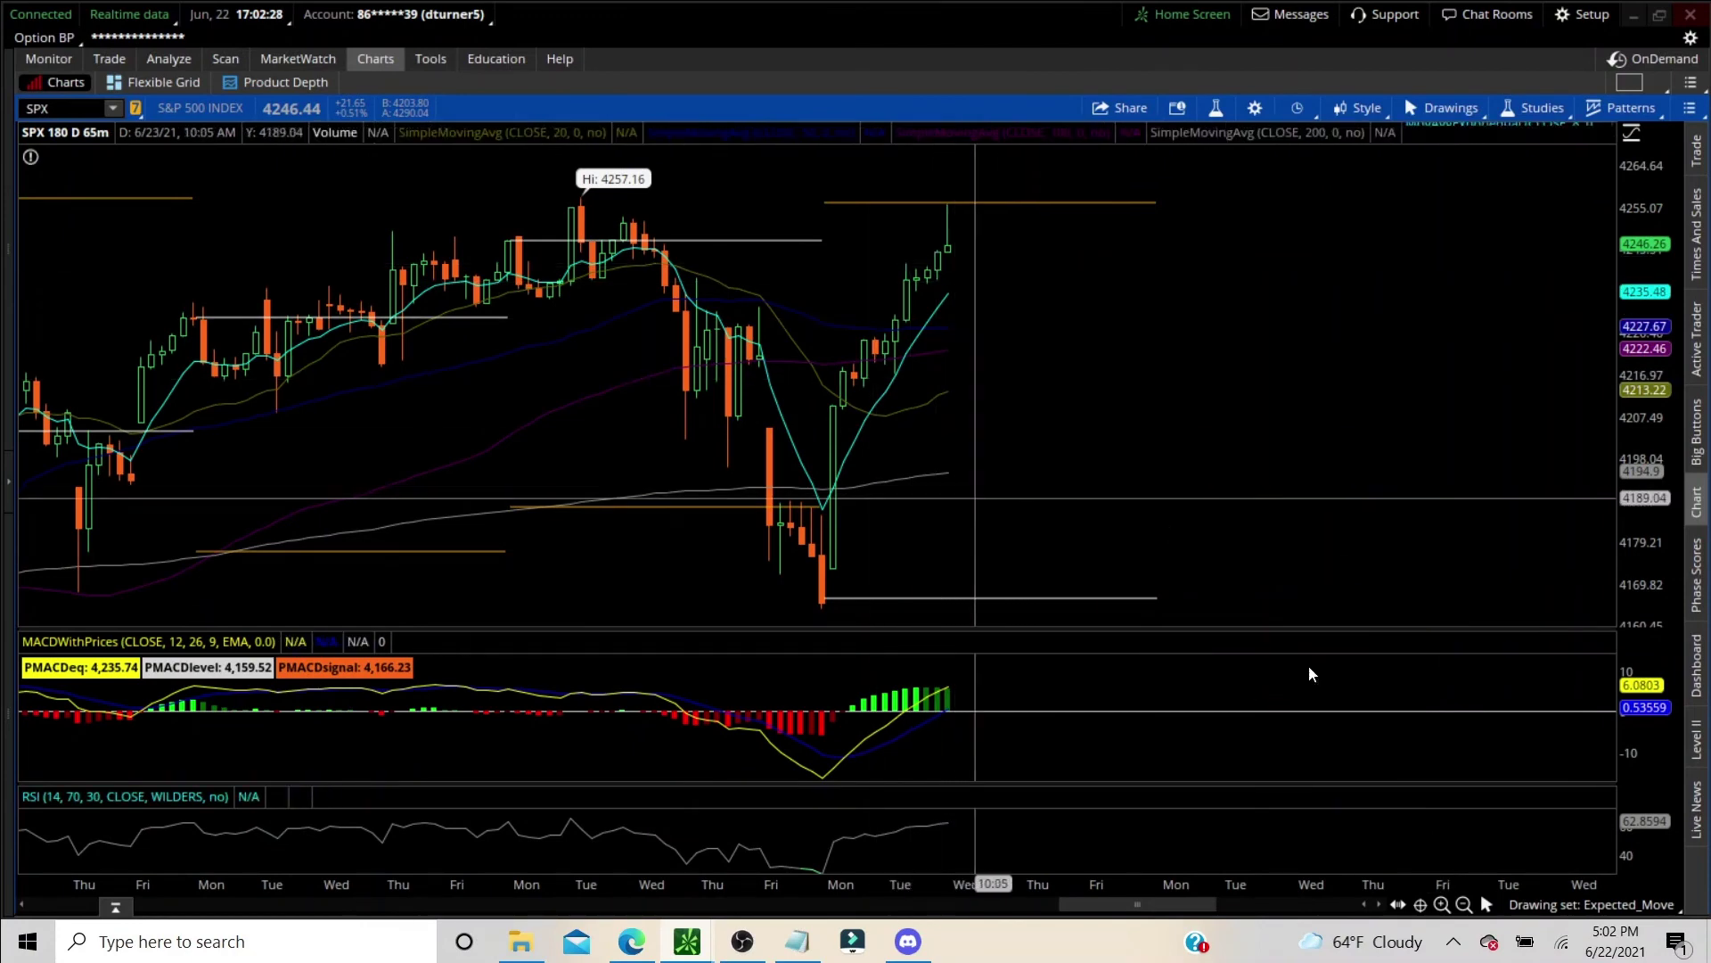
{"action": "left_click", "coordinate": [1462, 904]}
{"action": "left_click", "coordinate": [1463, 904]}
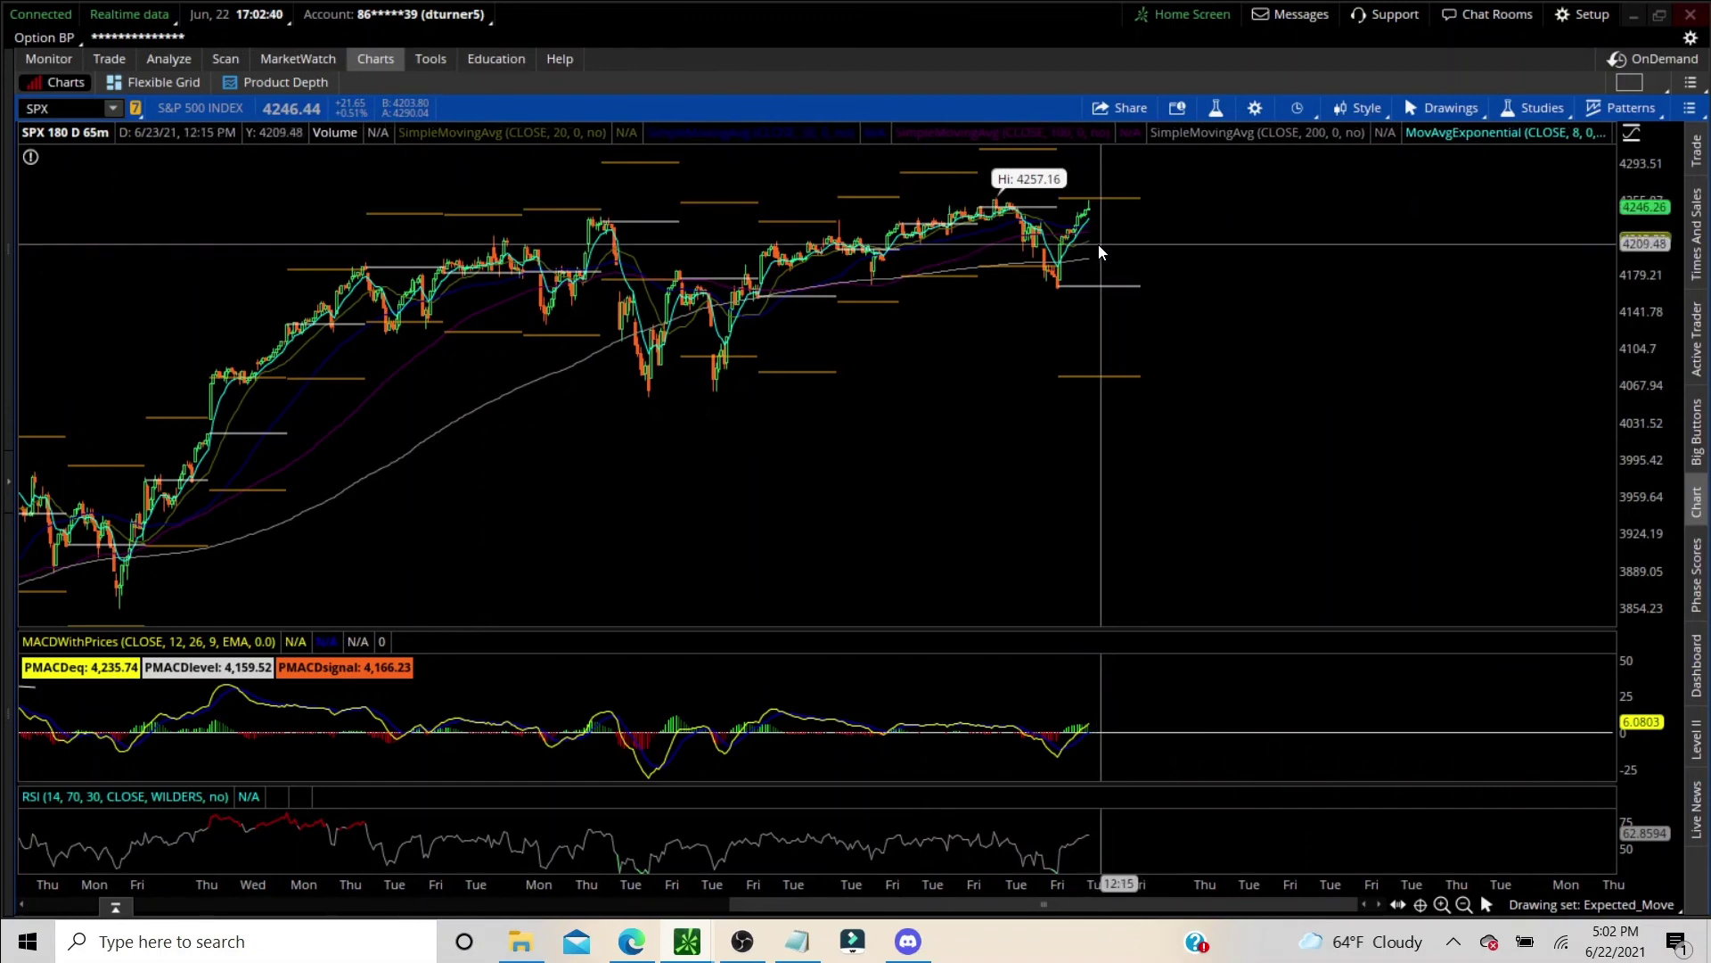
{"action": "left_click_drag", "start_coordinate": [931, 357], "coordinate": [1234, 330]}
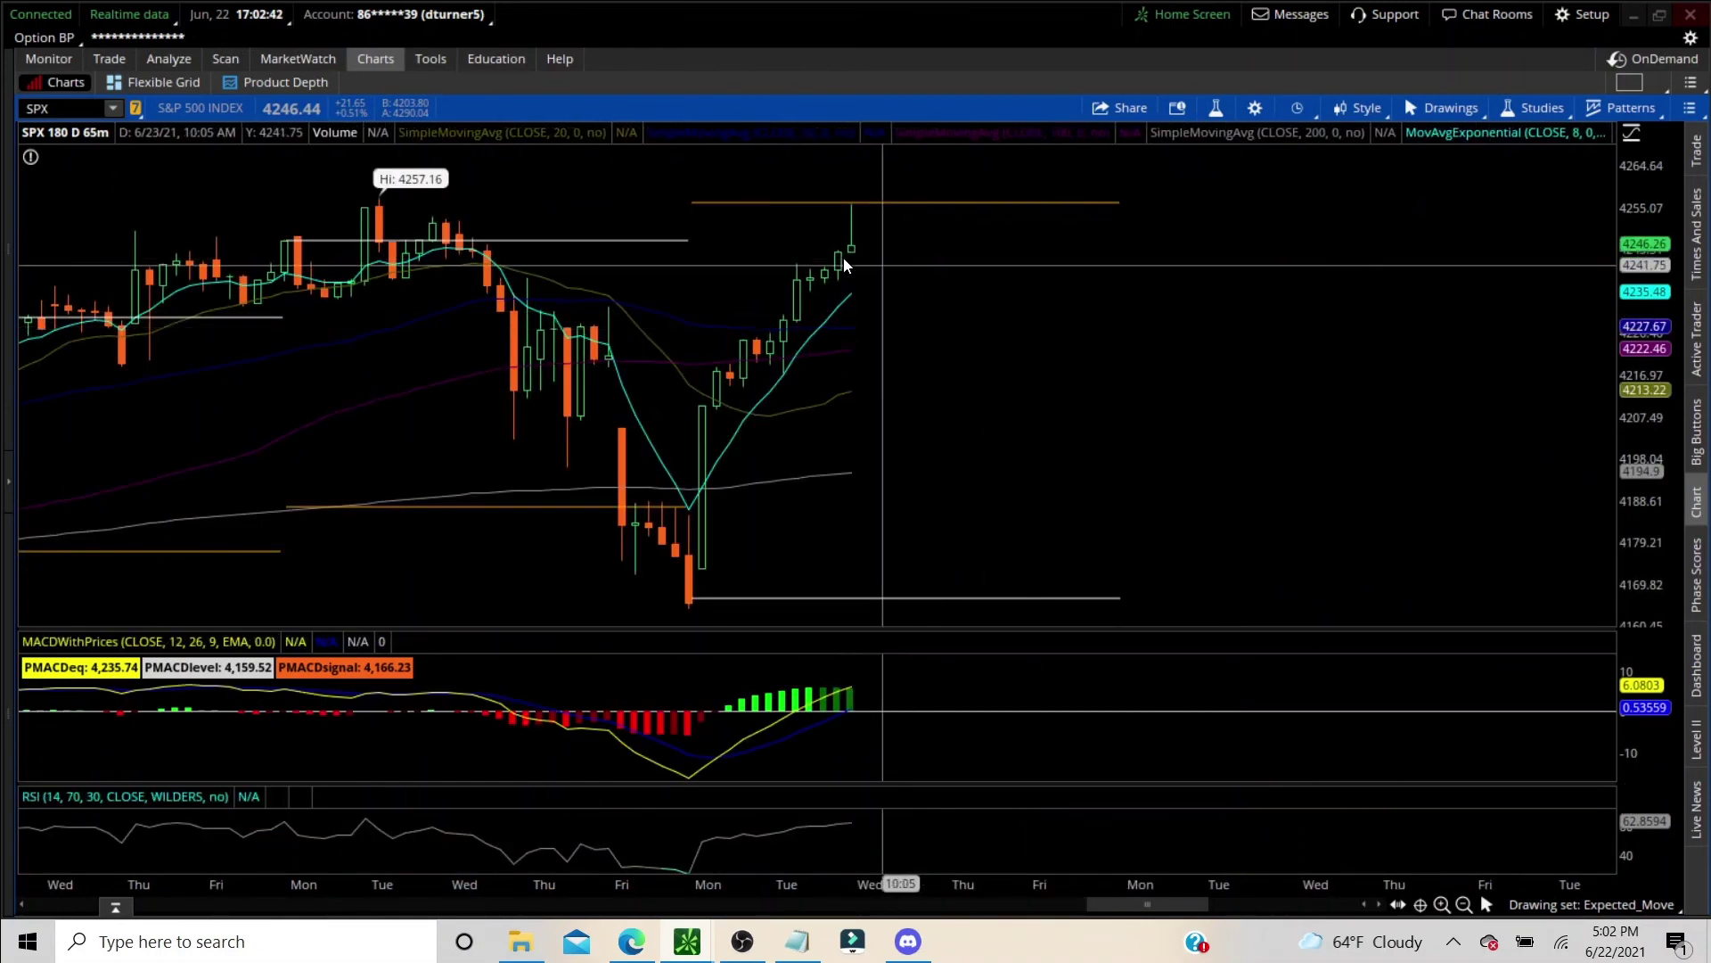